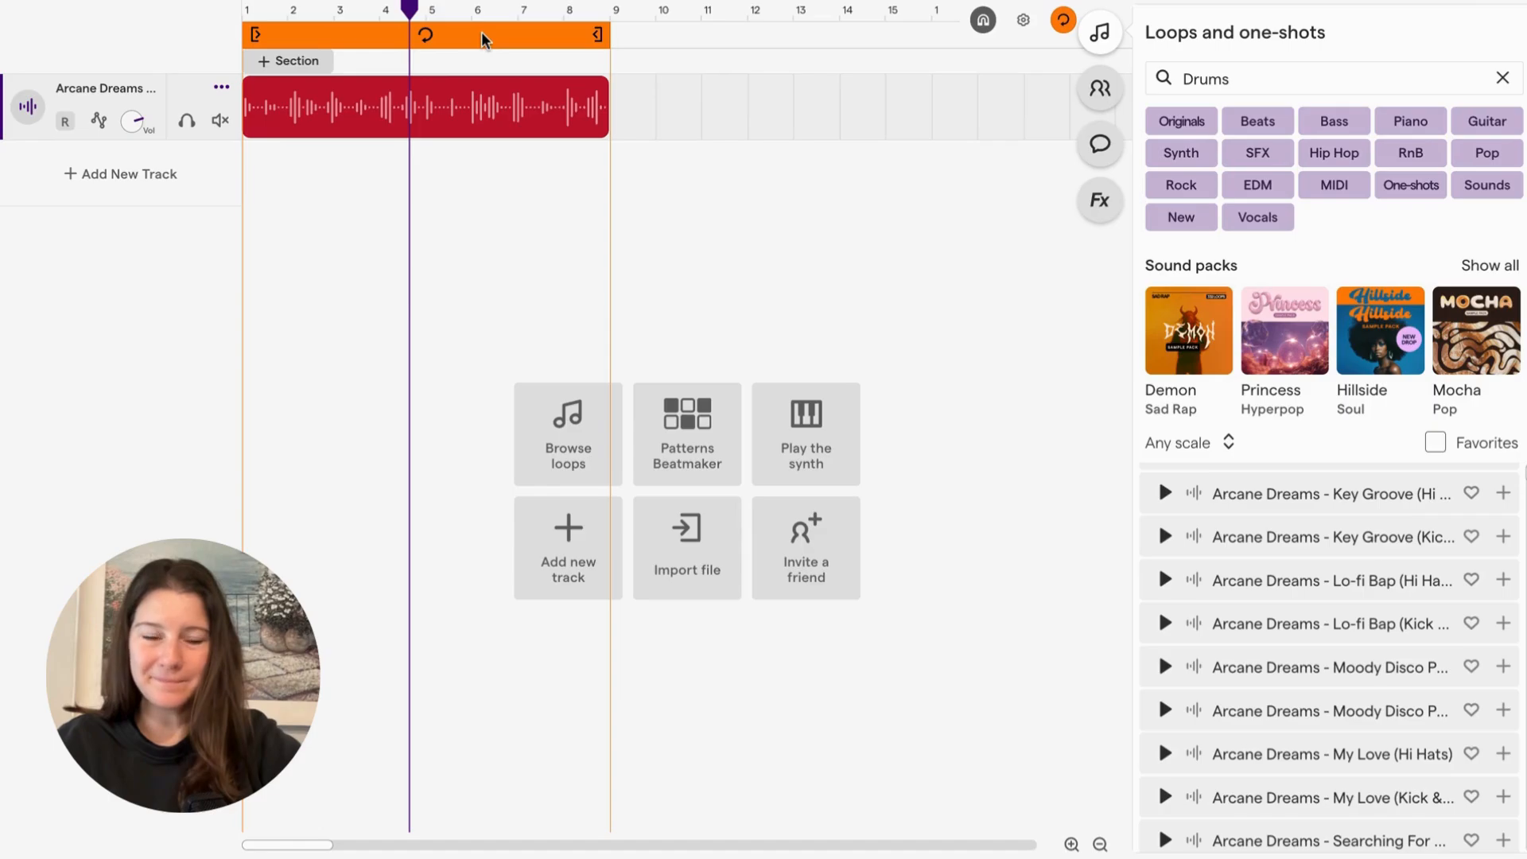
Turn off loop playback and switch the loop library's filter from Drums to SFX.
left_click(483, 40)
scroll(1347, 733, "down", 4)
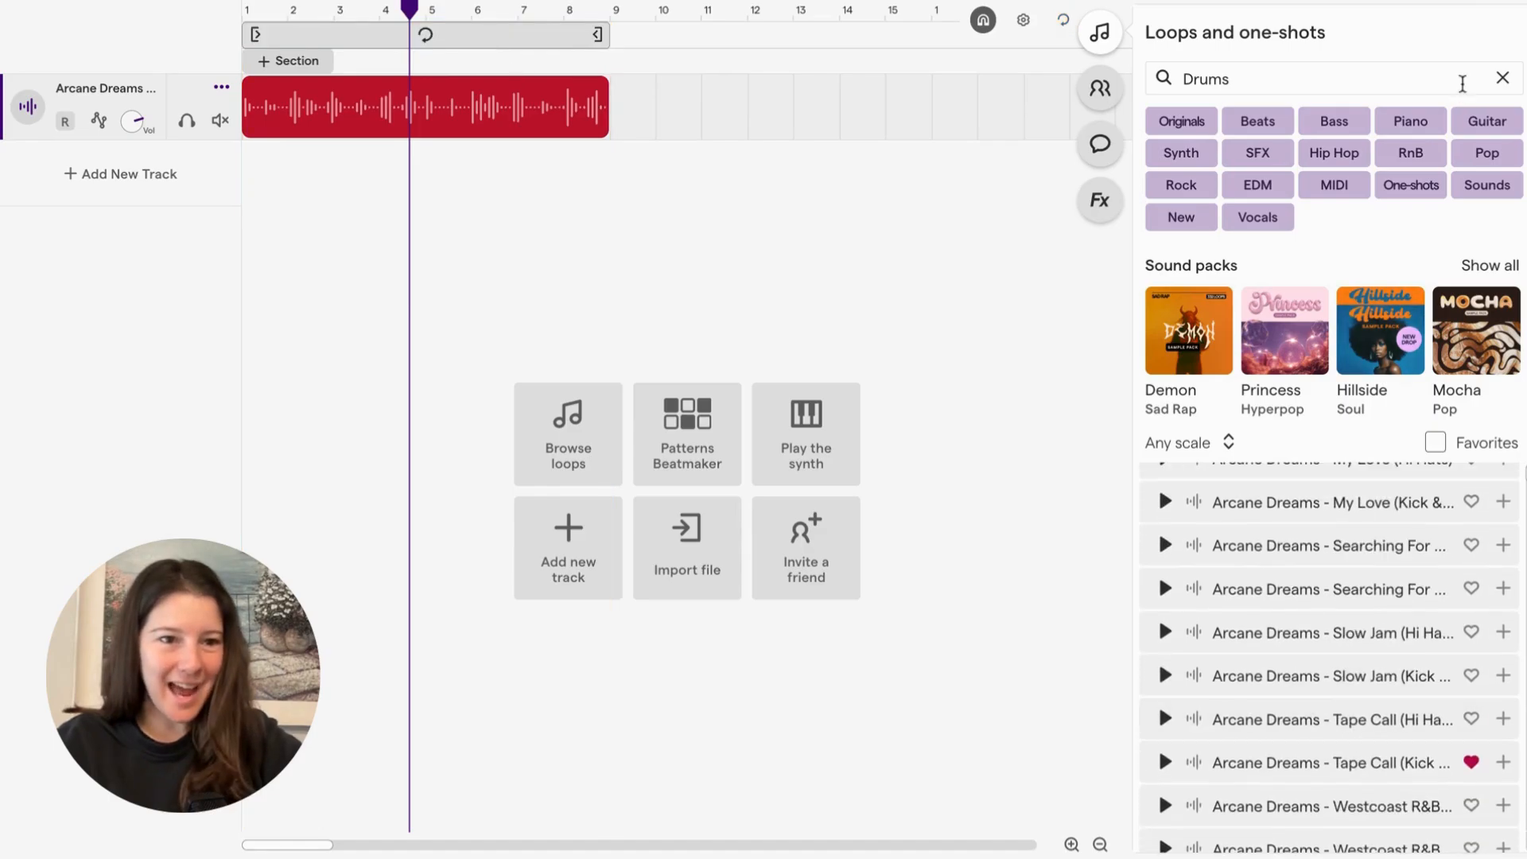
left_click(1502, 77)
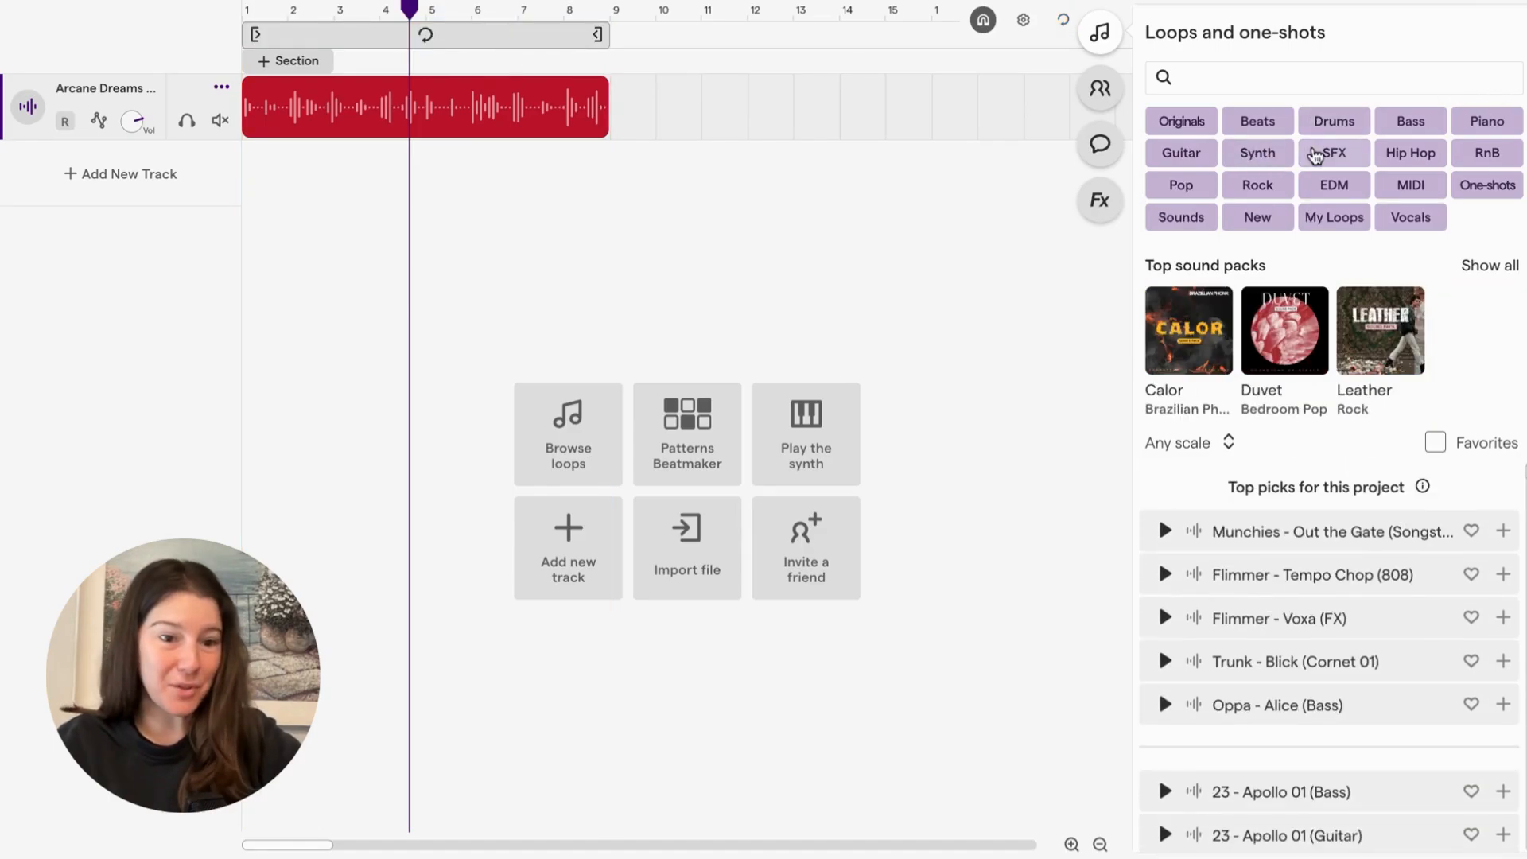
left_click(1315, 153)
Add the Flux - Swoop (FX) loop as a new track and shorten its clip to the first two bars.
left_click(1166, 508)
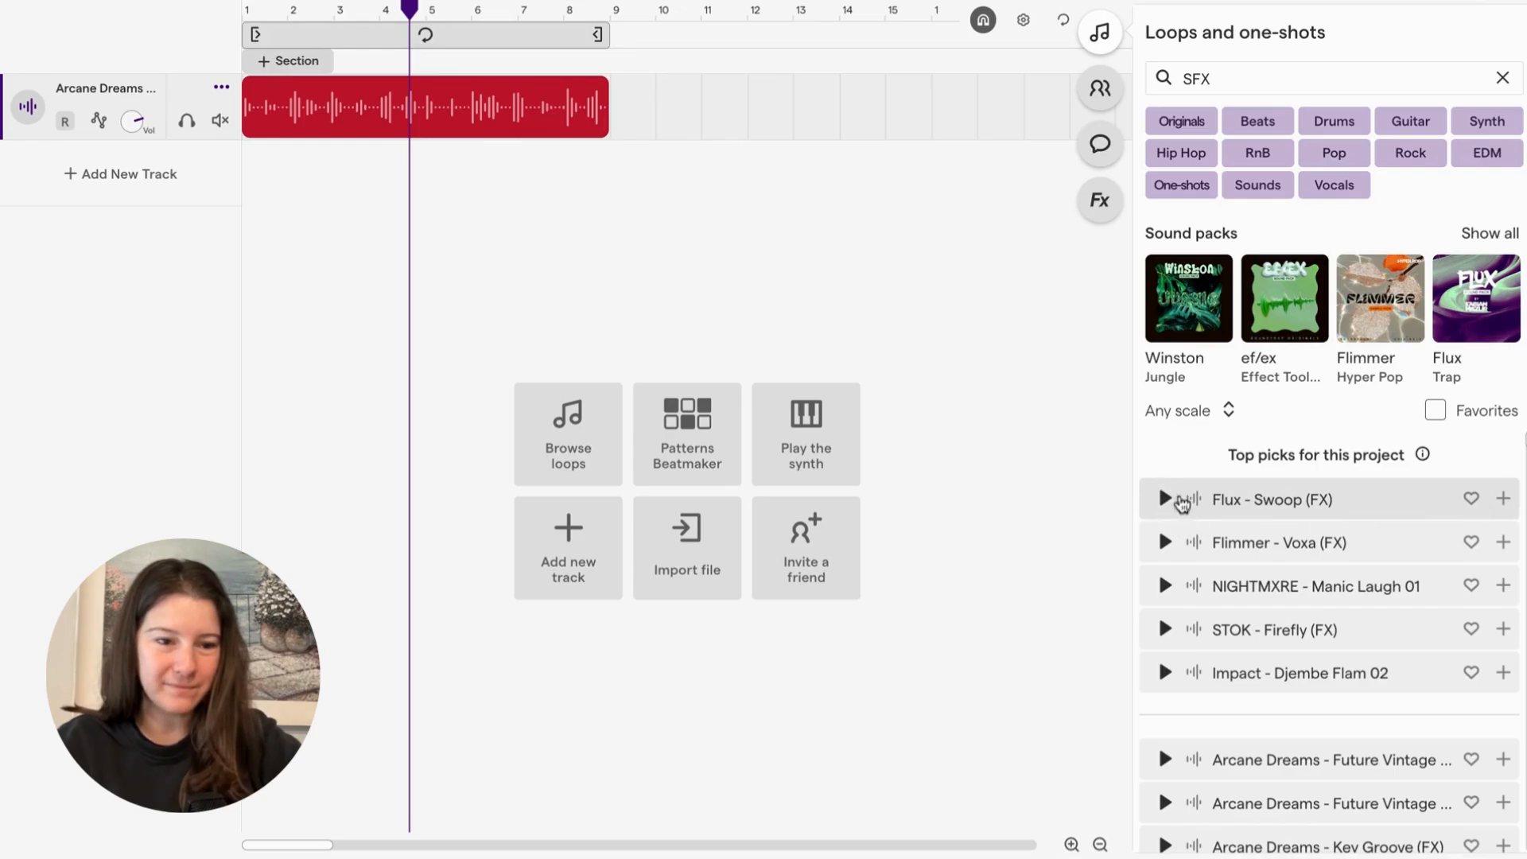
left_click(1503, 499)
left_click(1400, 521)
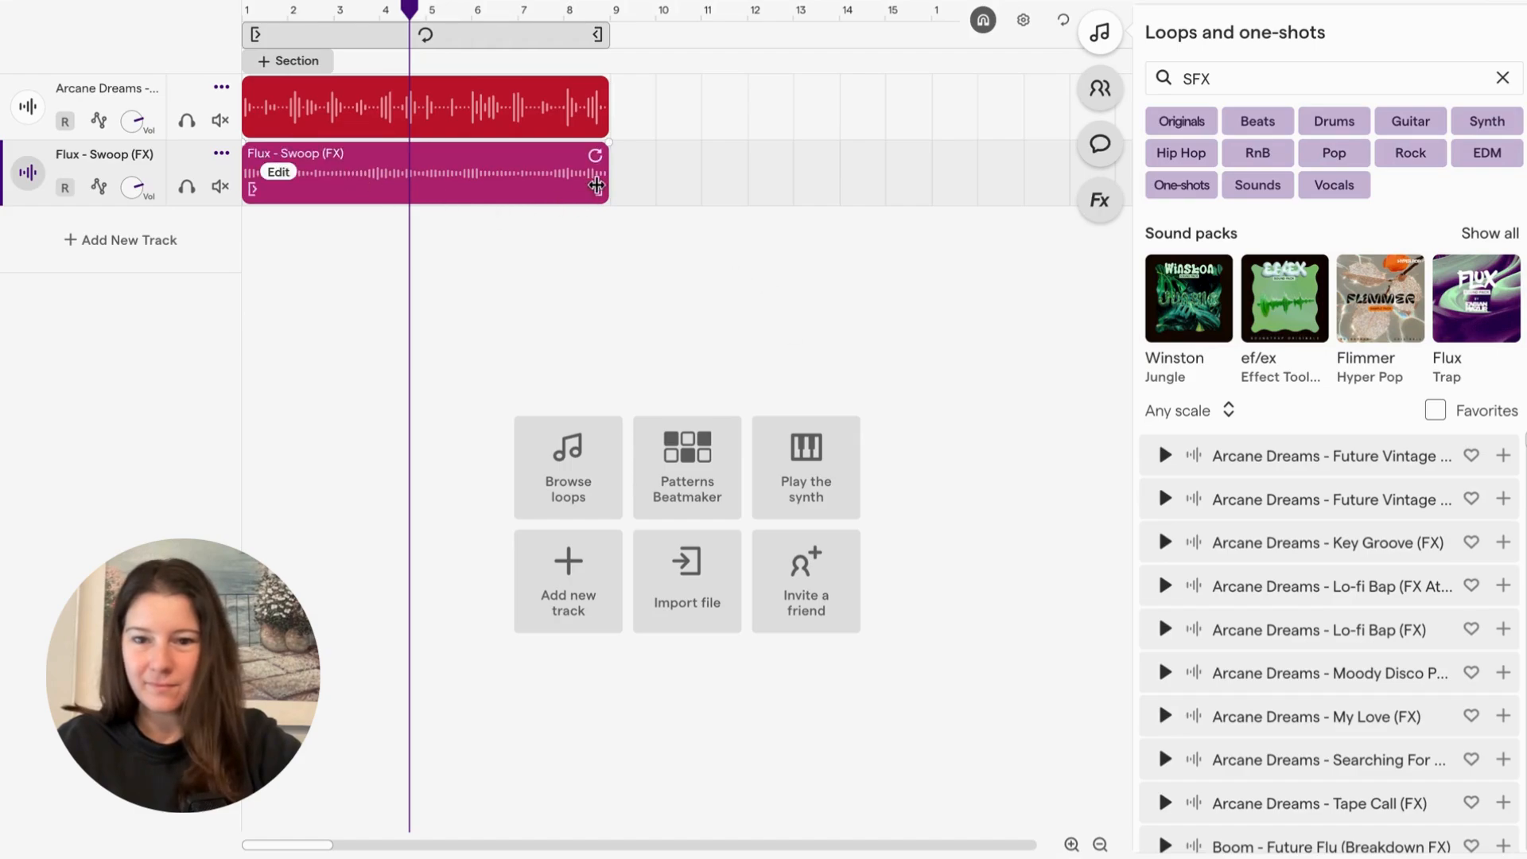
left_click_drag(596, 186, 301, 190)
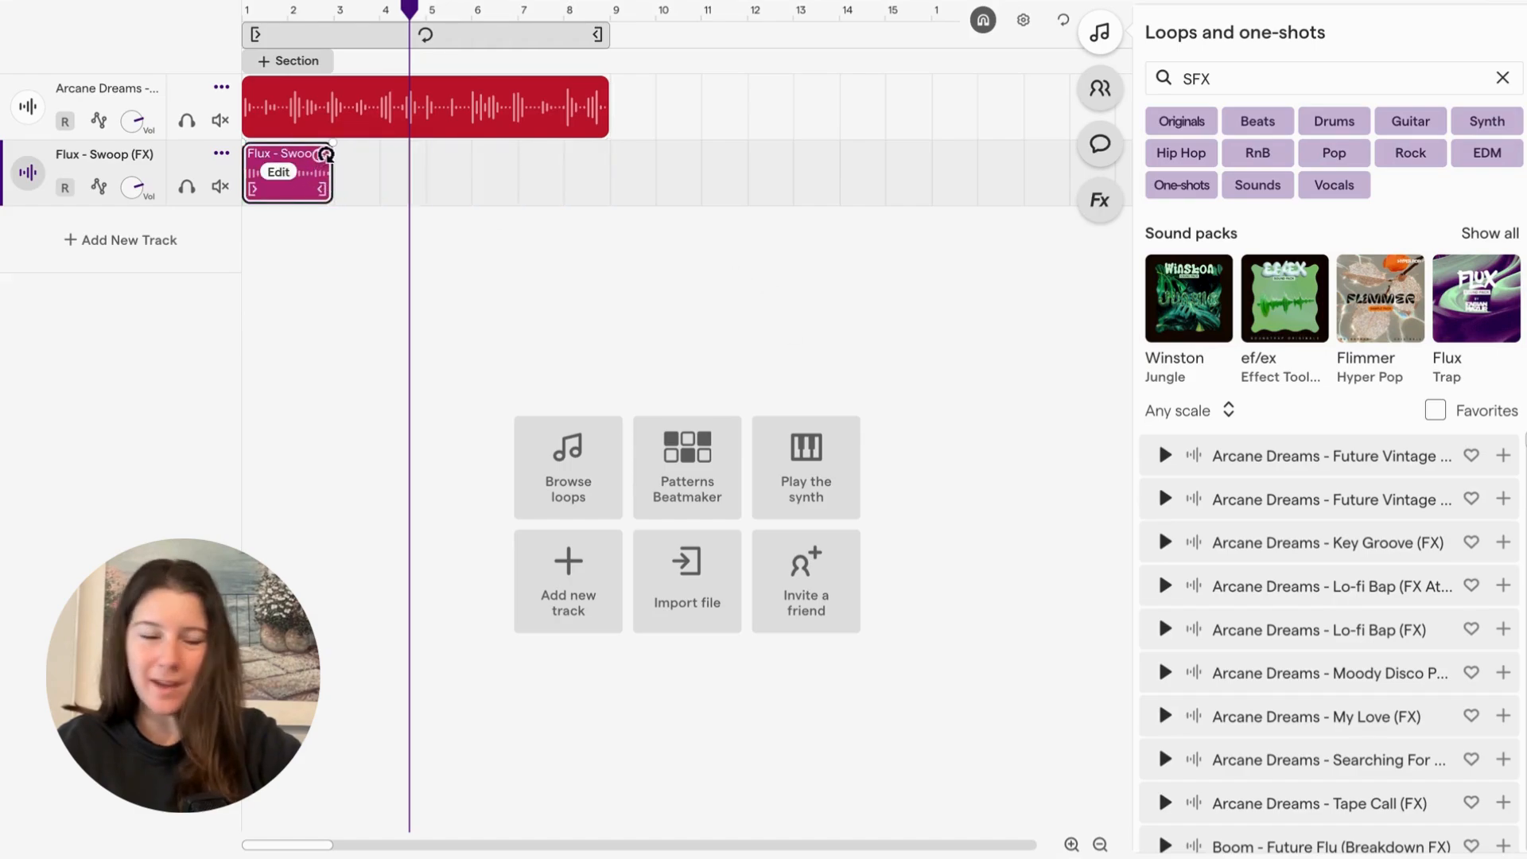
Browse the SFX loops, clear that filter and show the Bass loops instead.
scroll(1244, 517, "down", 1)
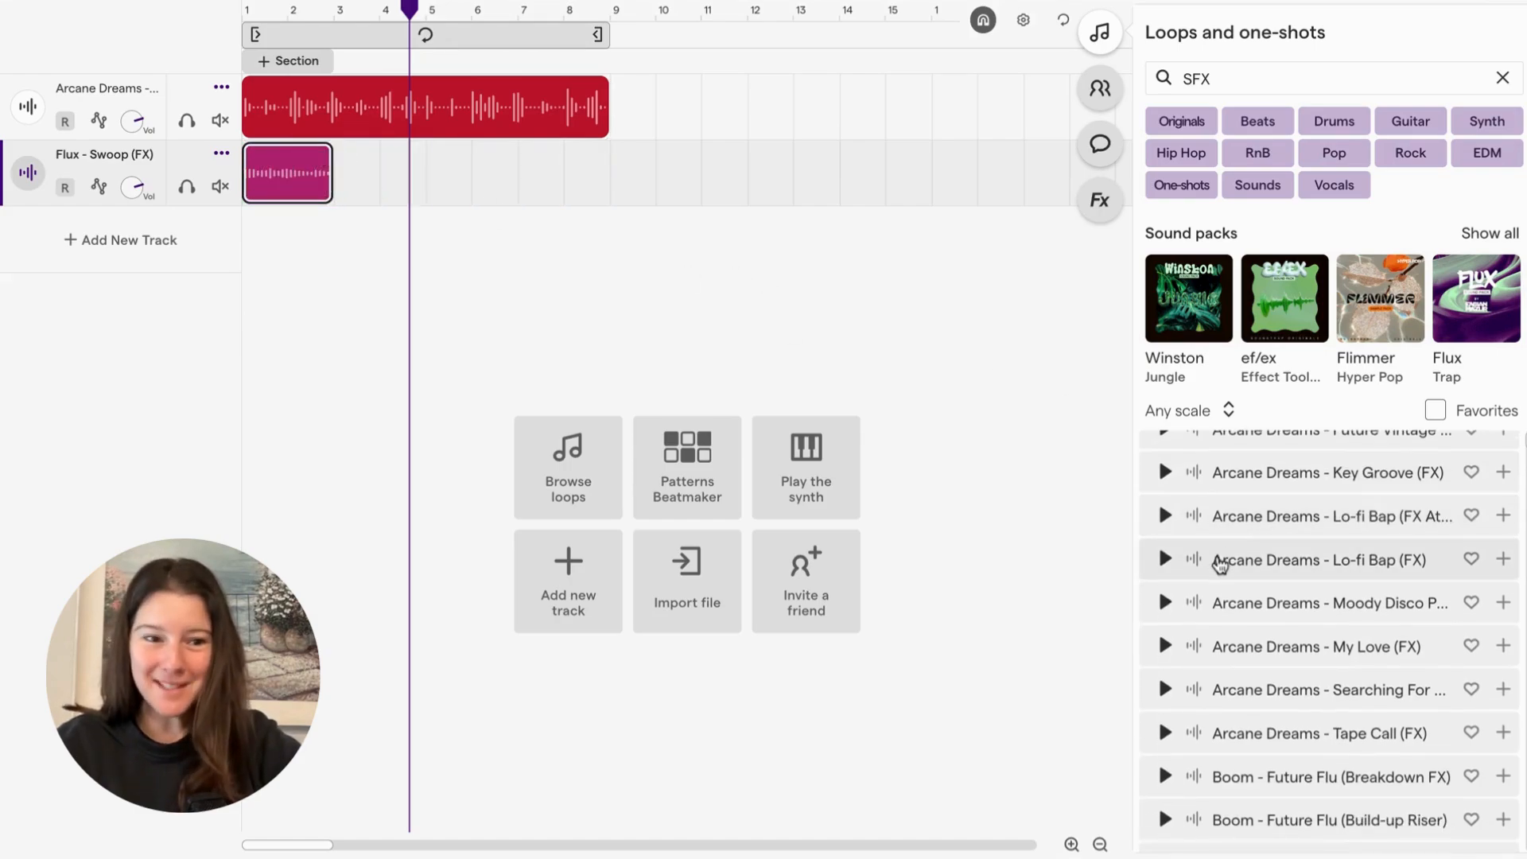
scroll(1222, 549, "down", 1)
scroll(1241, 532, "up", 2)
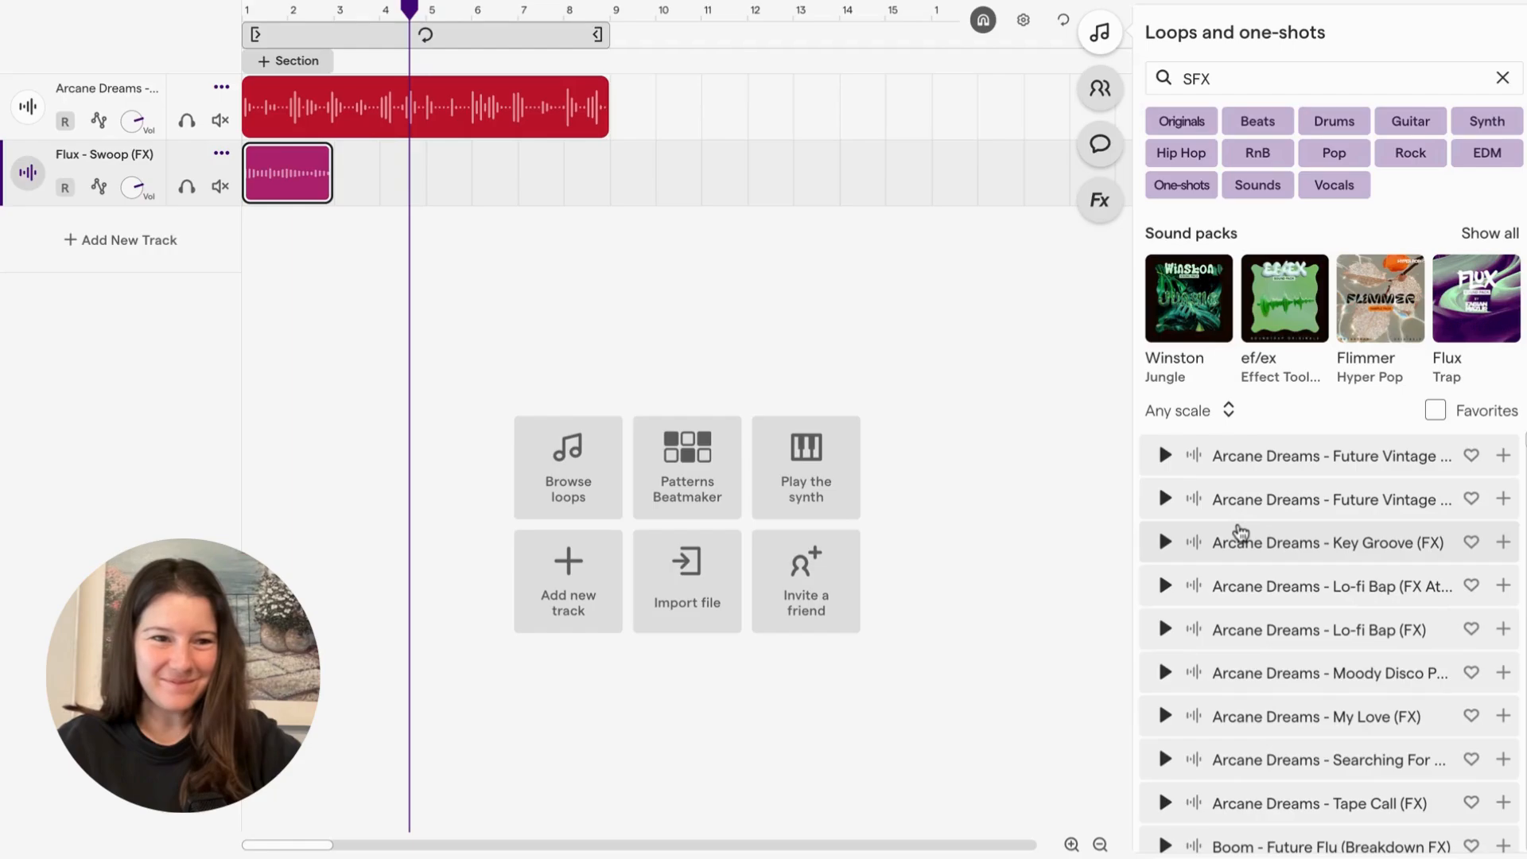
left_click(1503, 77)
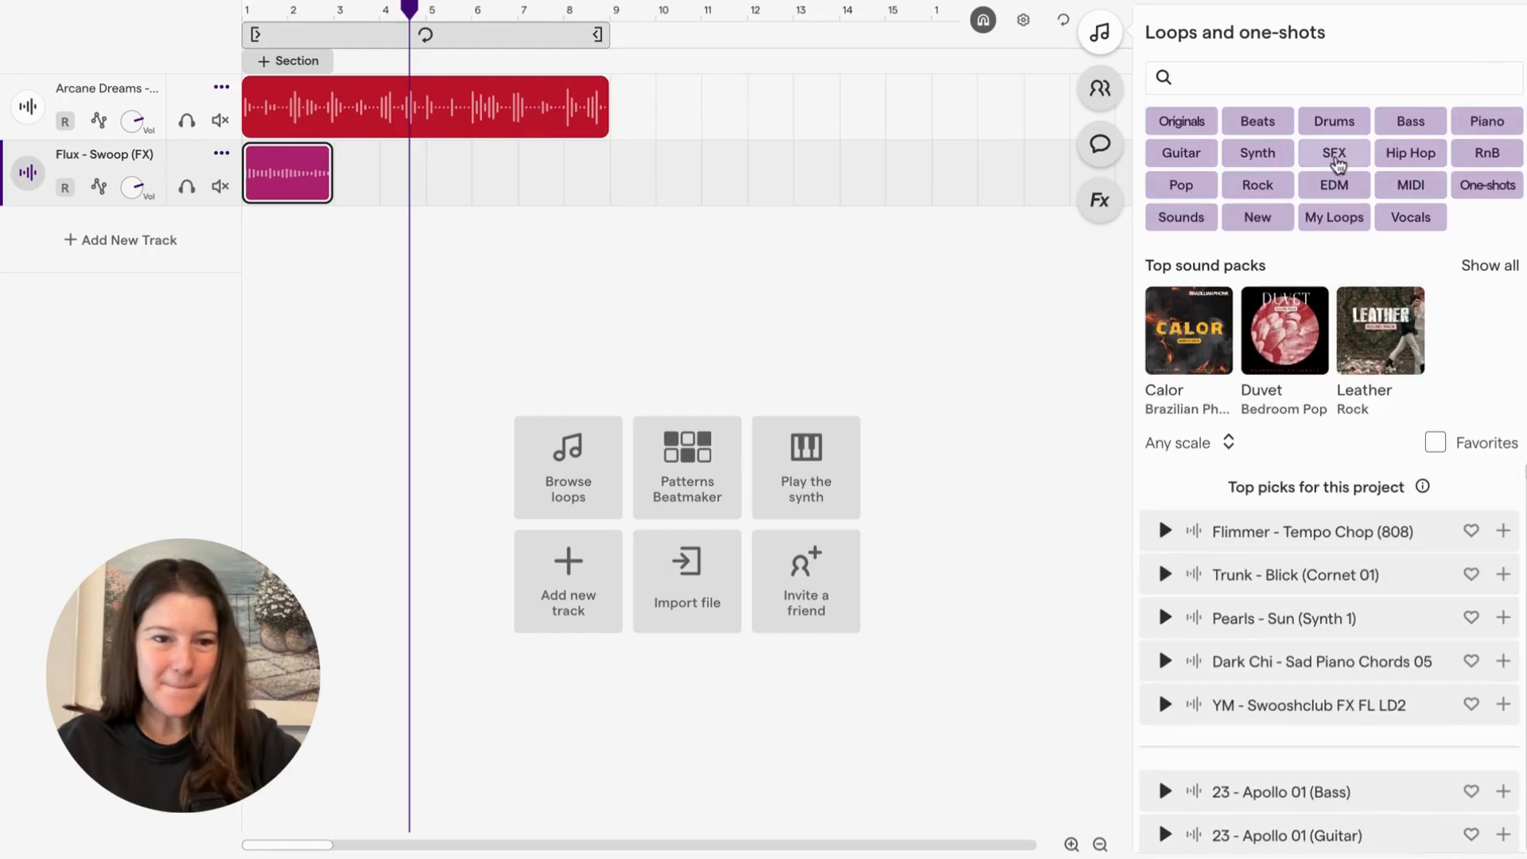
left_click(1390, 126)
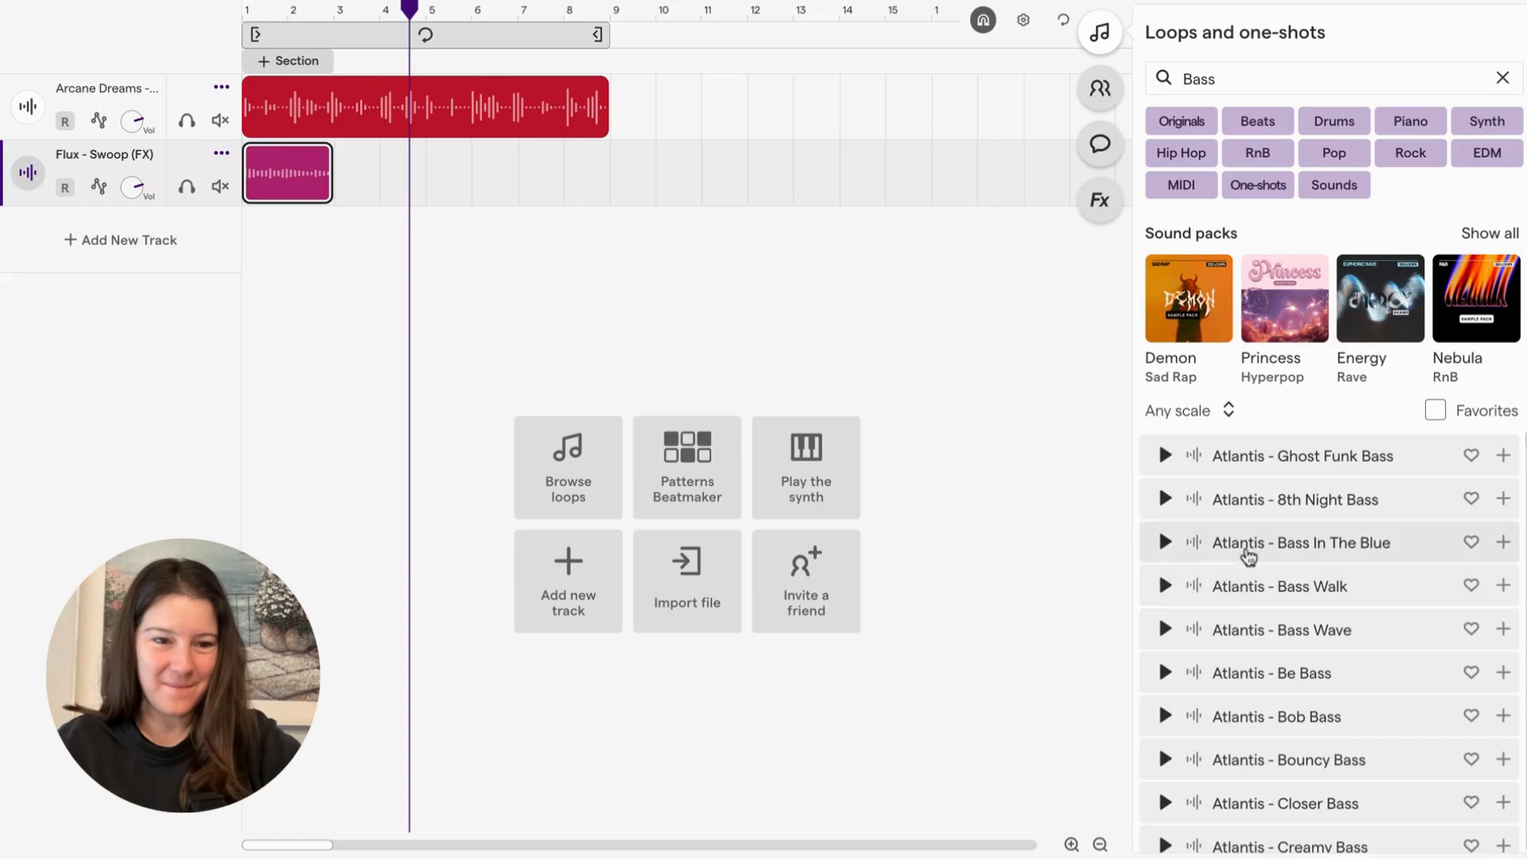
Preview Atlantis - Ghost Funk Bass, and add Atlantis - Groove Bass 01 from the bass loops as a new track.
left_click(1165, 456)
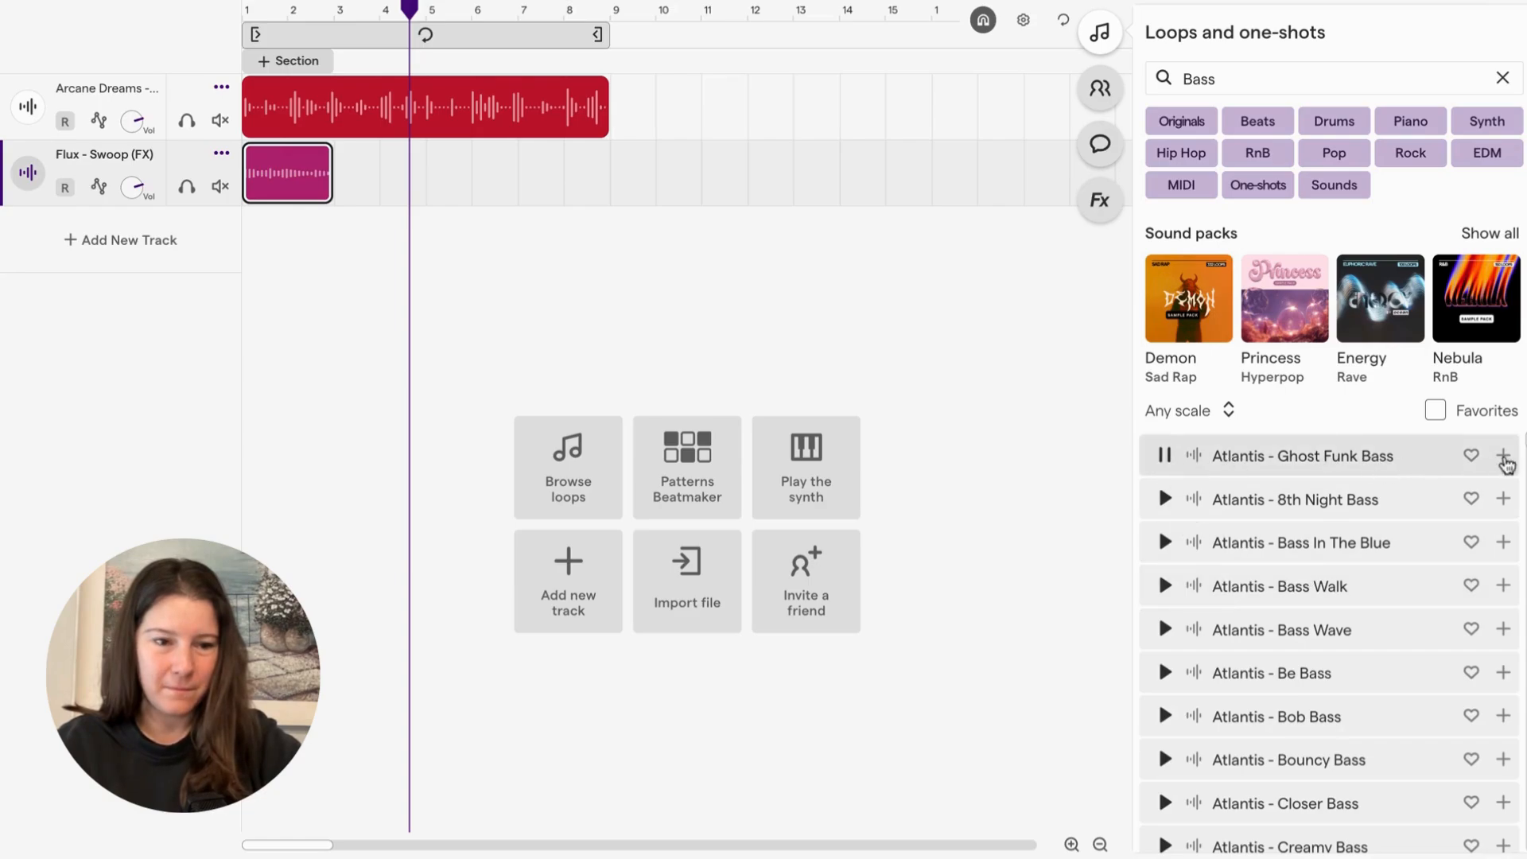
left_click(1164, 455)
scroll(1165, 517, "down", 4)
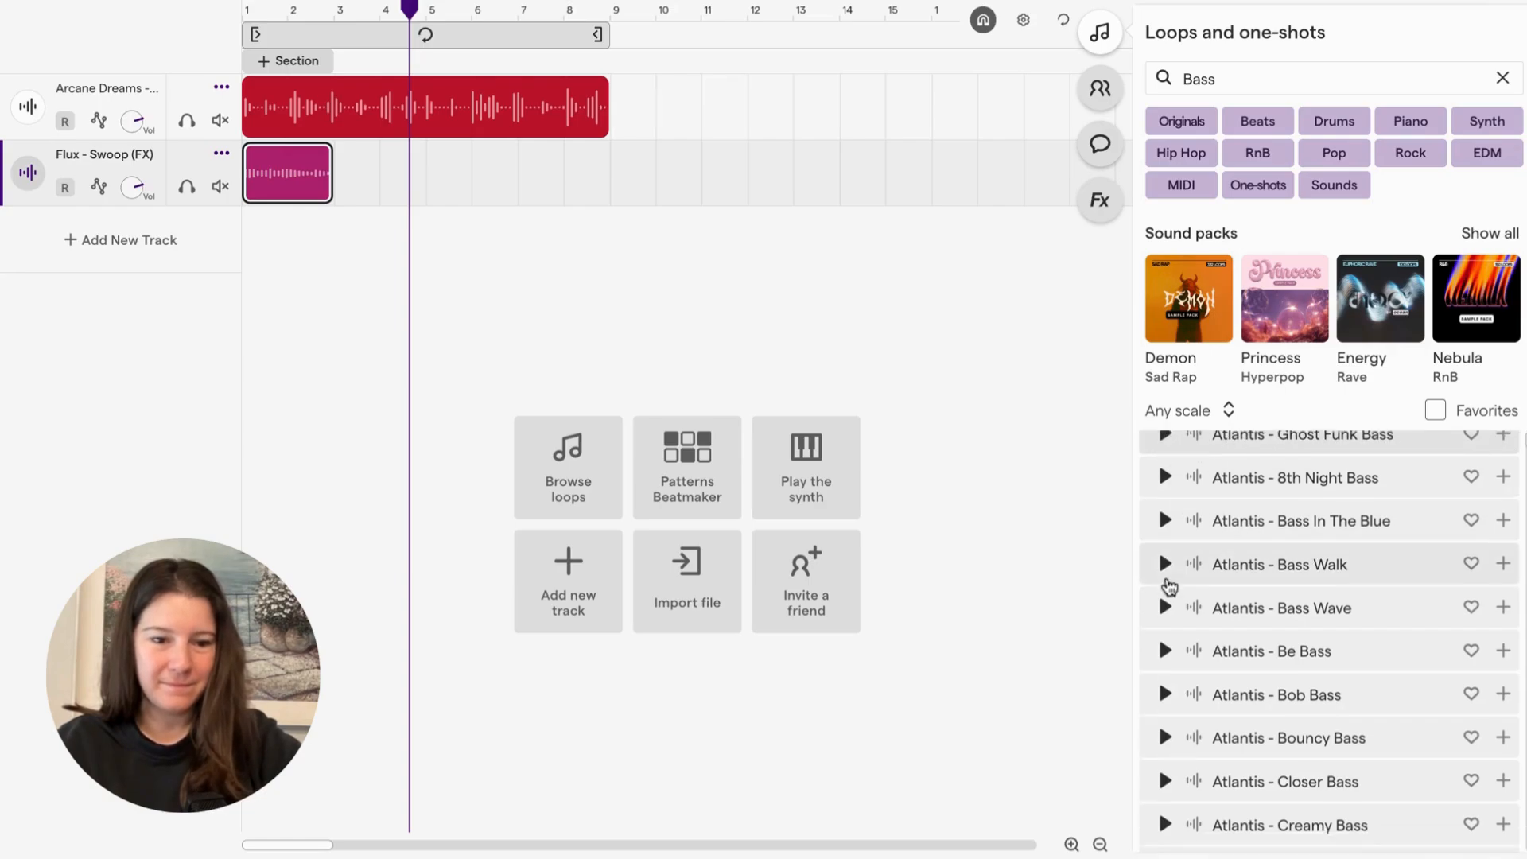
scroll(1167, 584, "down", 5)
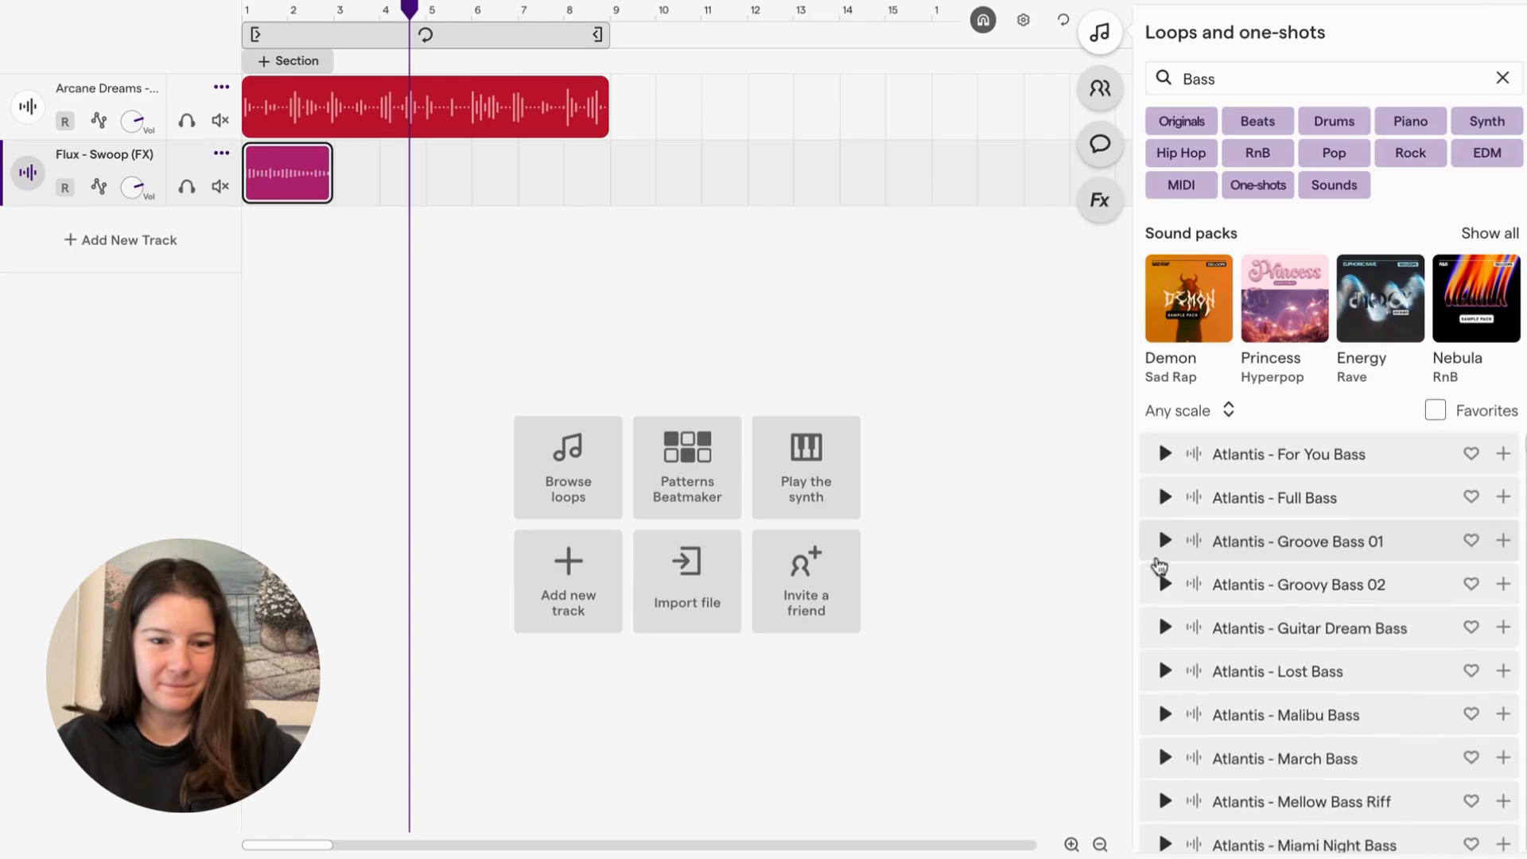
left_click(1502, 540)
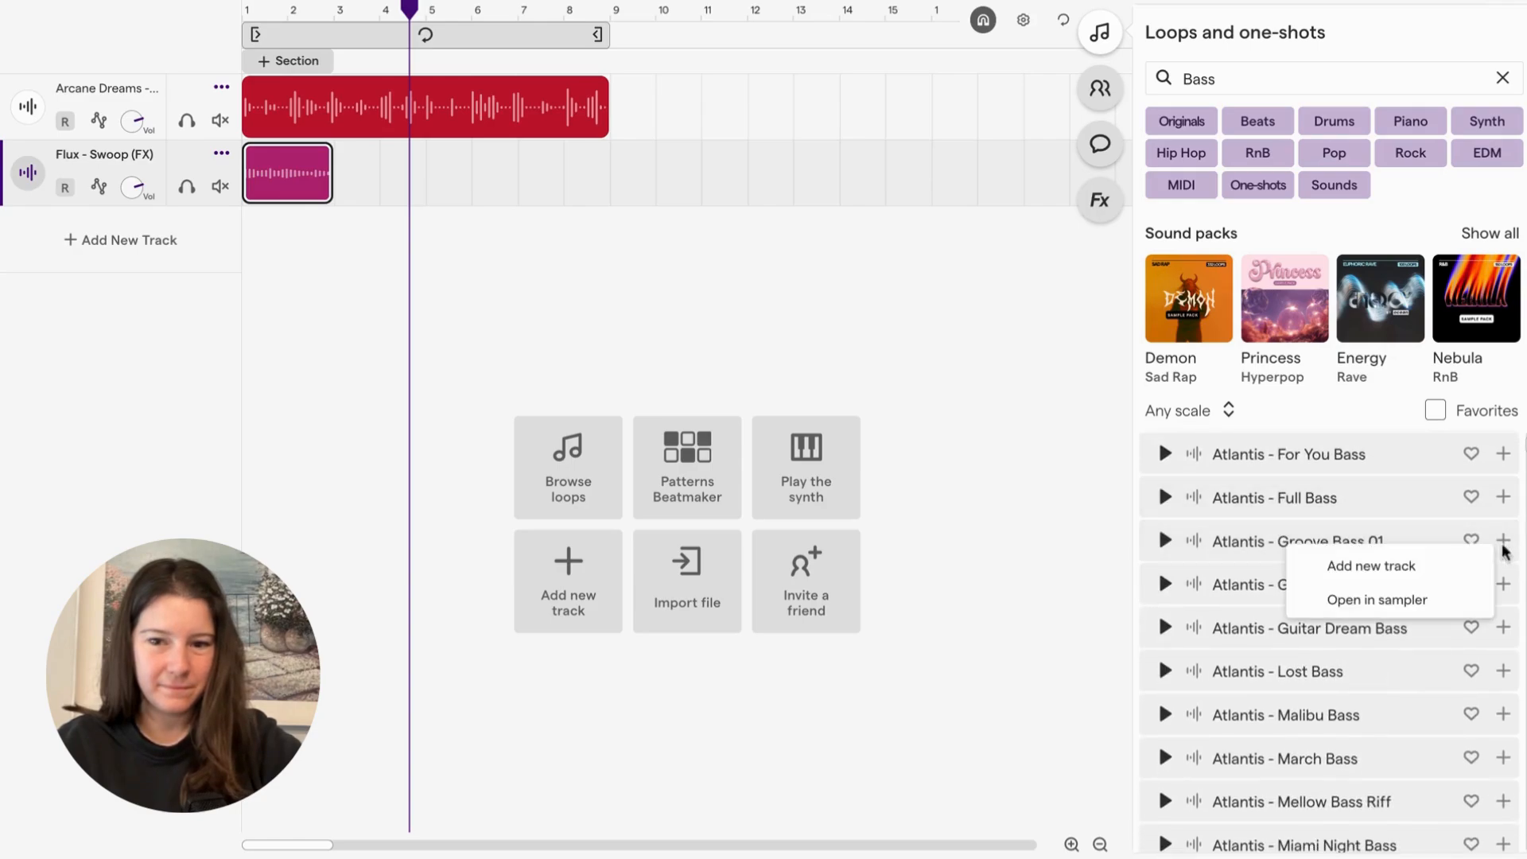
left_click(1409, 573)
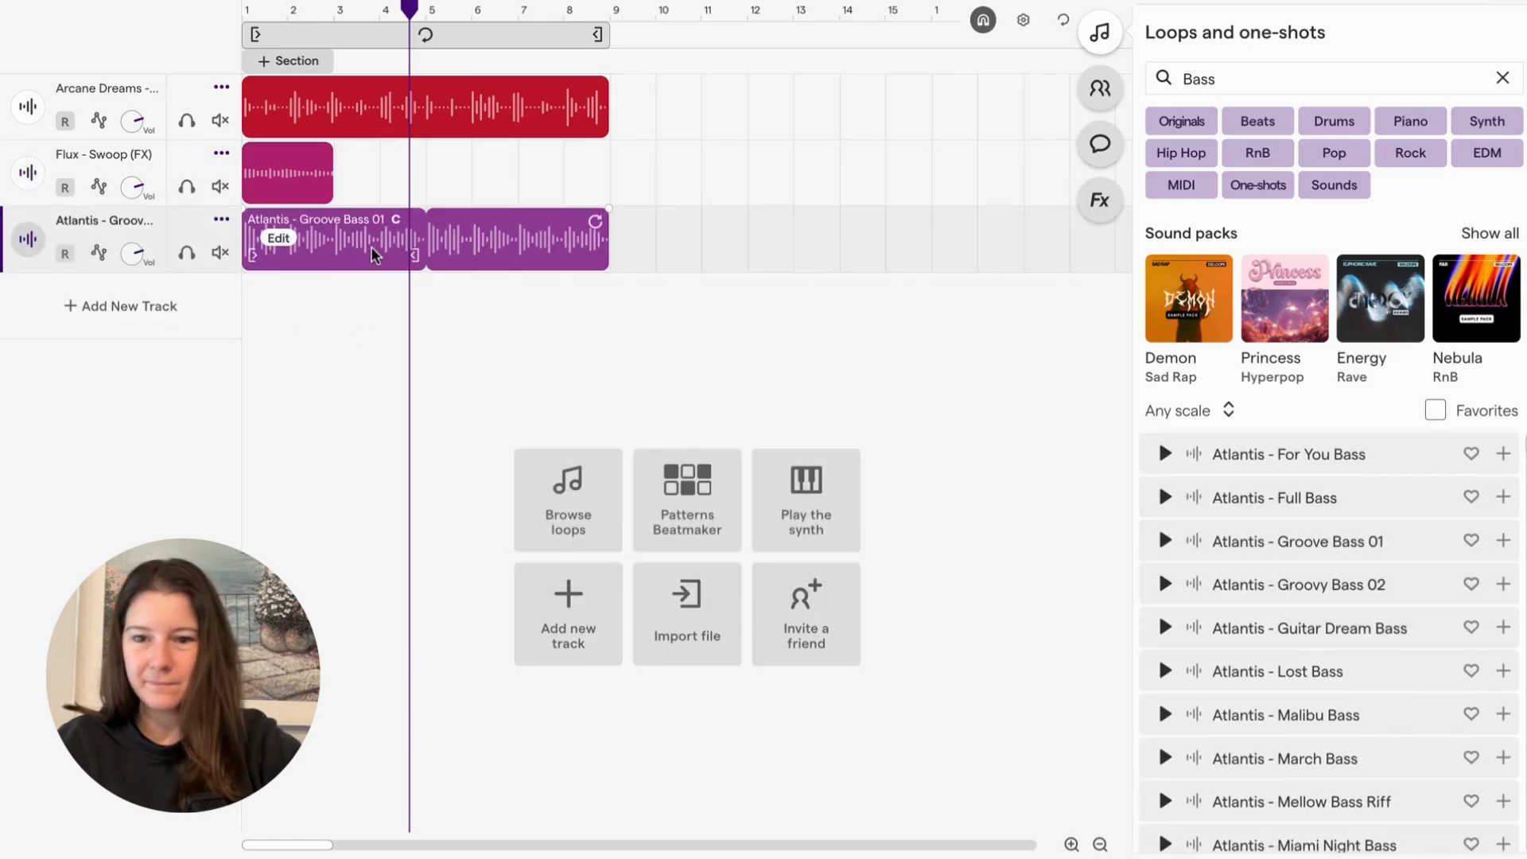
Delete the Groove Bass 01 clip in bars 1 to 4 and listen to the arrangement from the start.
left_click(343, 261)
key("Delete")
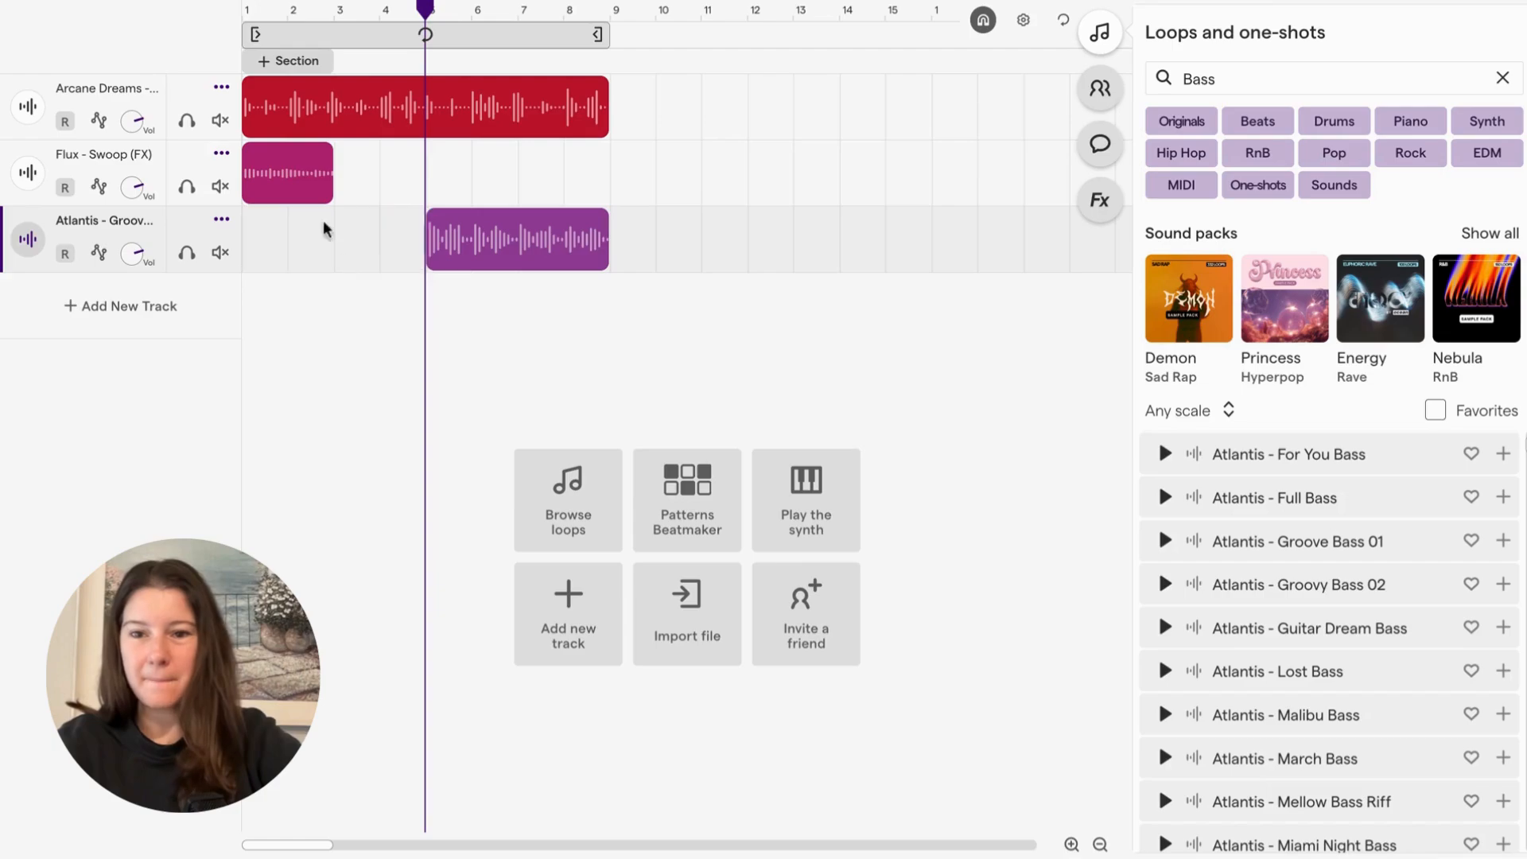
left_click(243, 12)
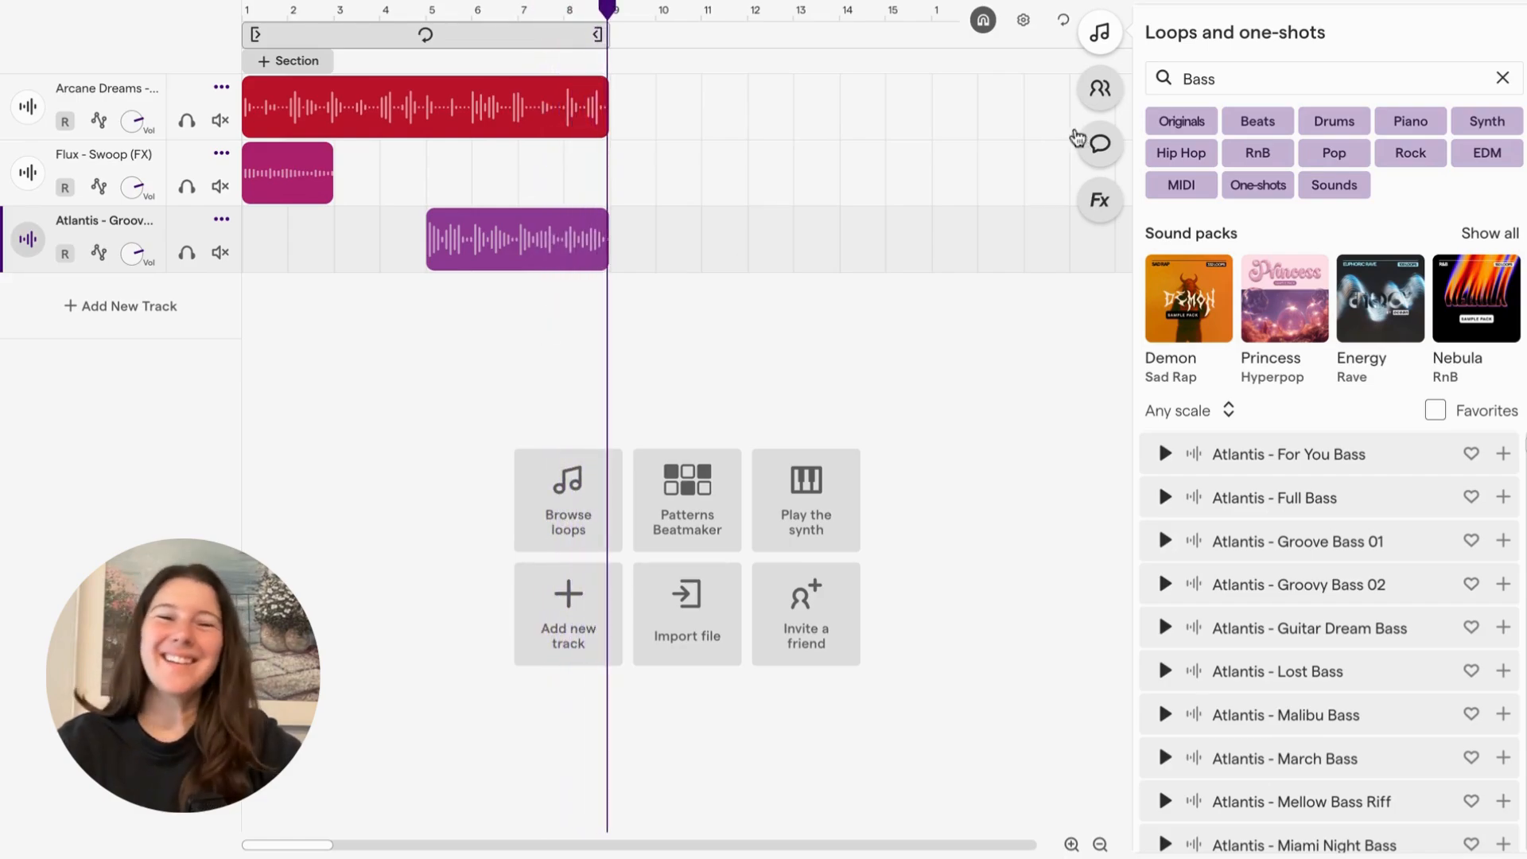
left_click(1103, 36)
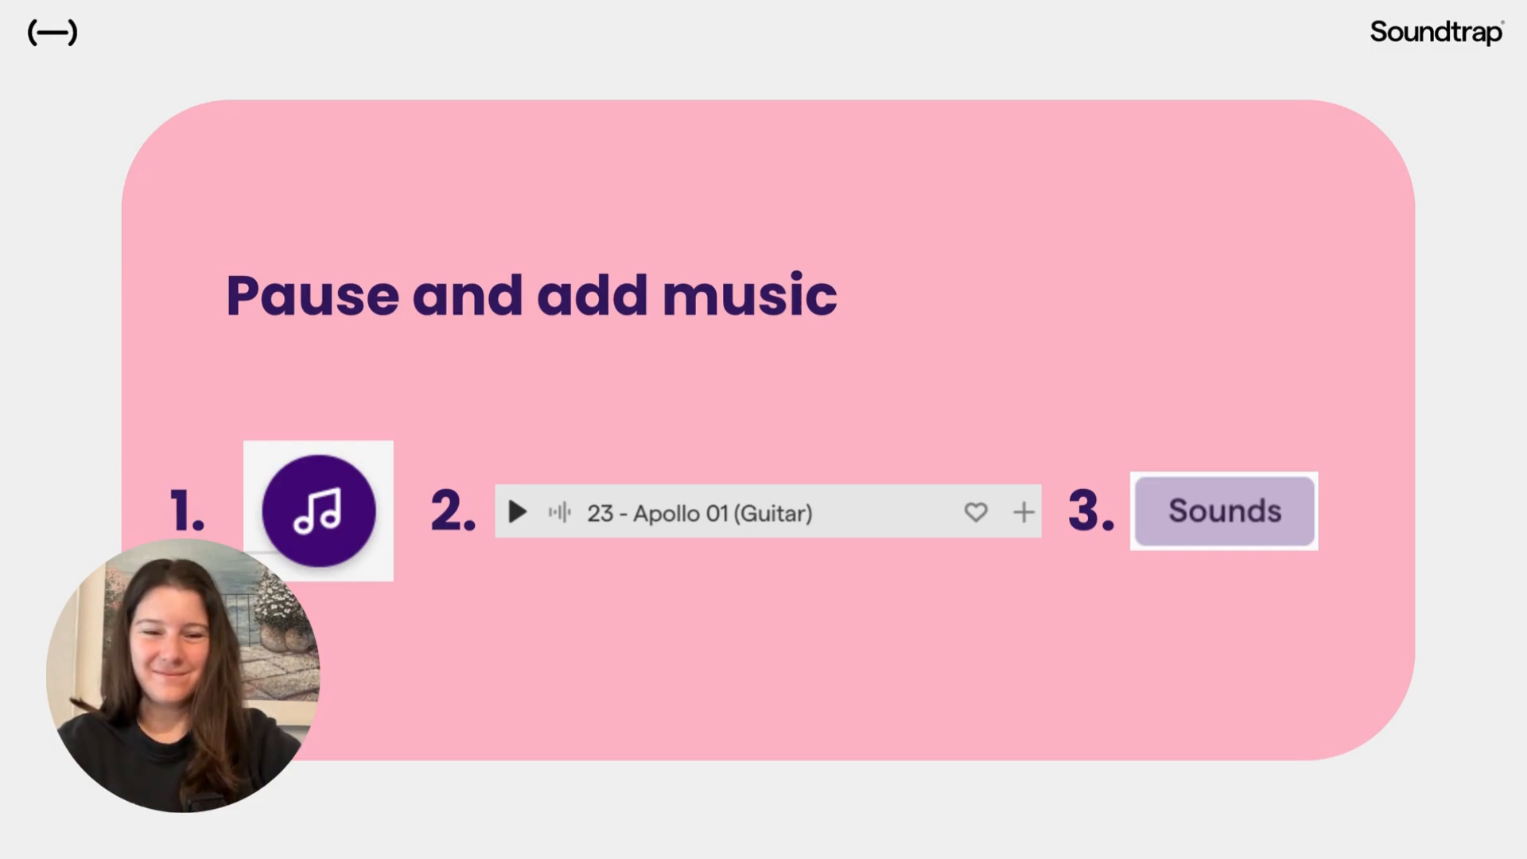
key("Right")
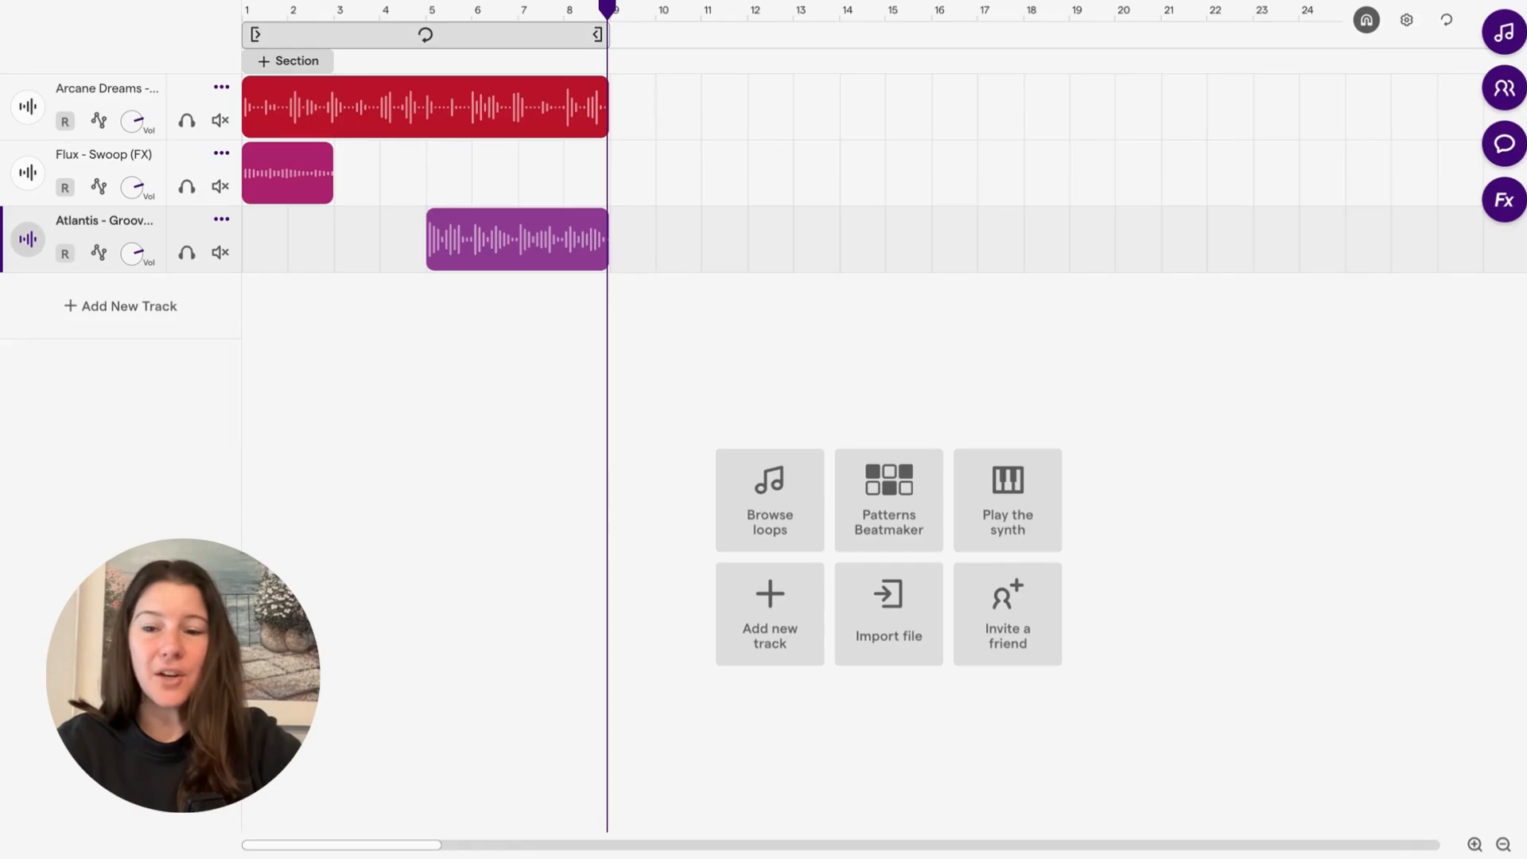
Add a new Keys track with the Grand Piano and play a couple of test notes on it.
left_click(91, 323)
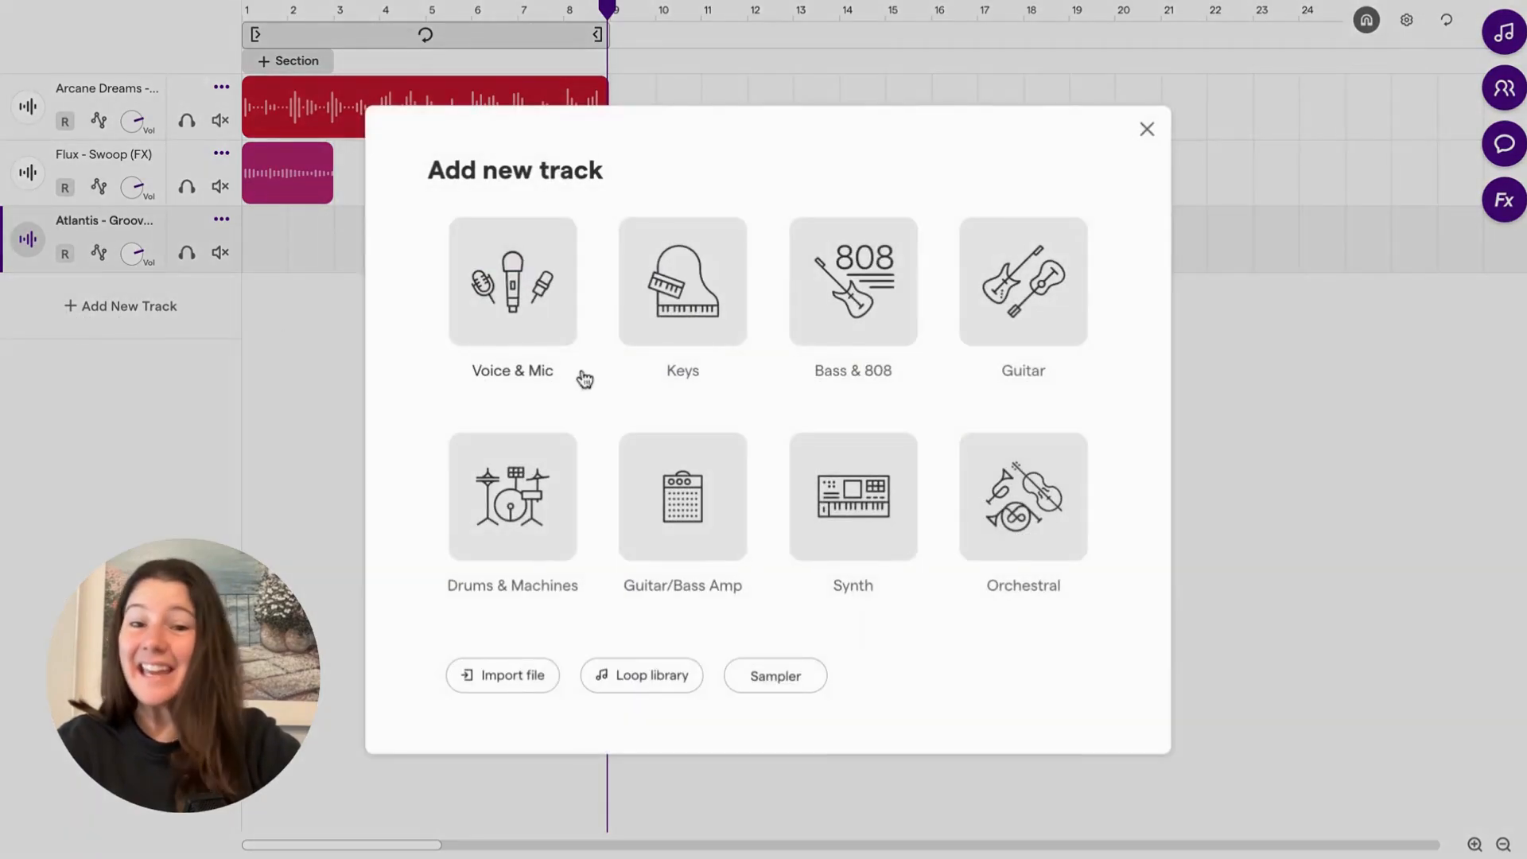
left_click(685, 331)
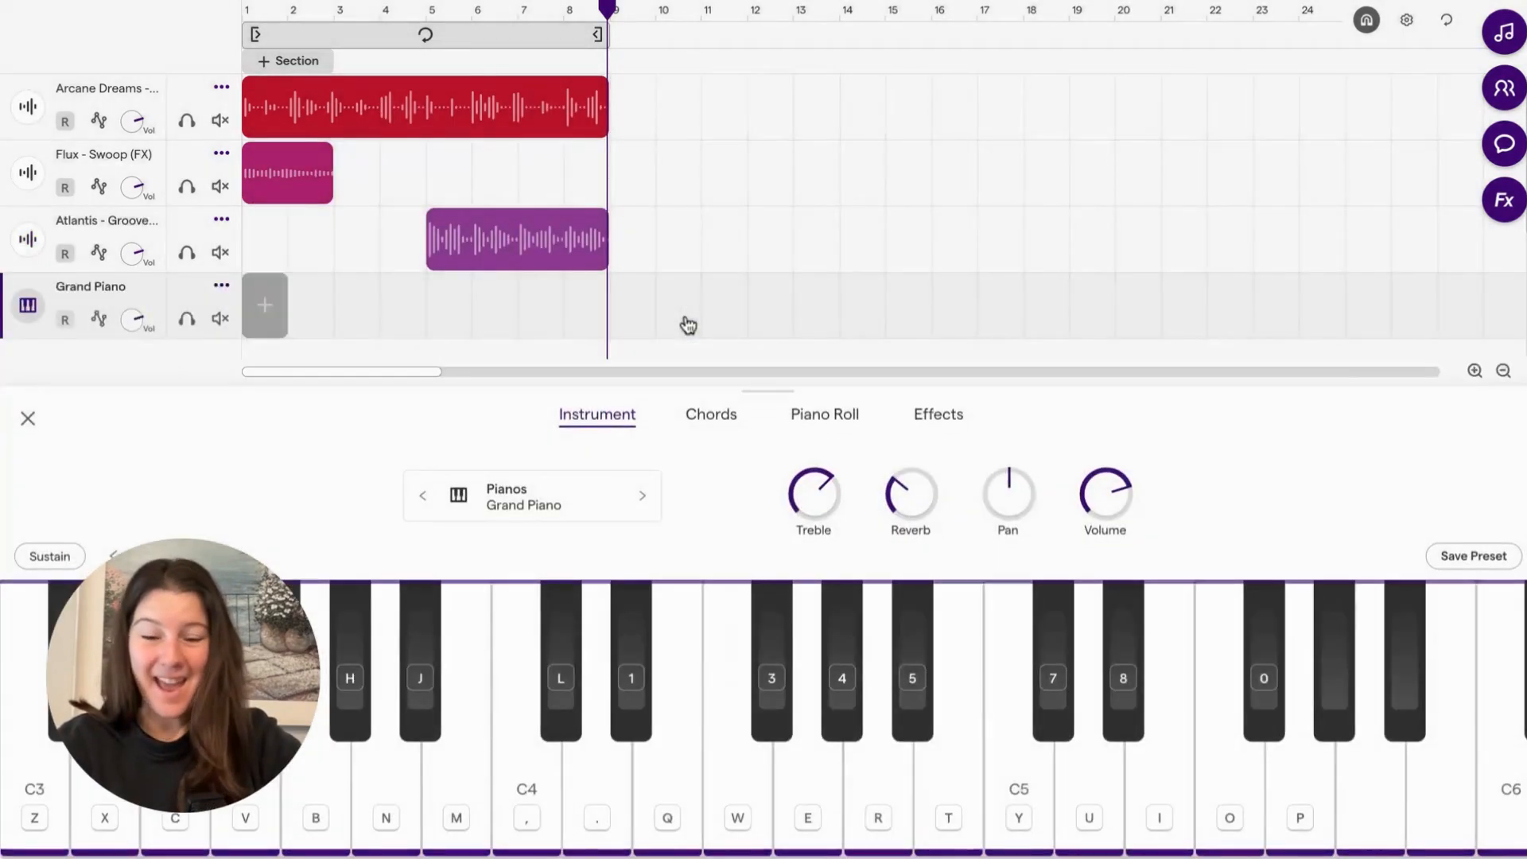
left_click(511, 723)
left_click(679, 733)
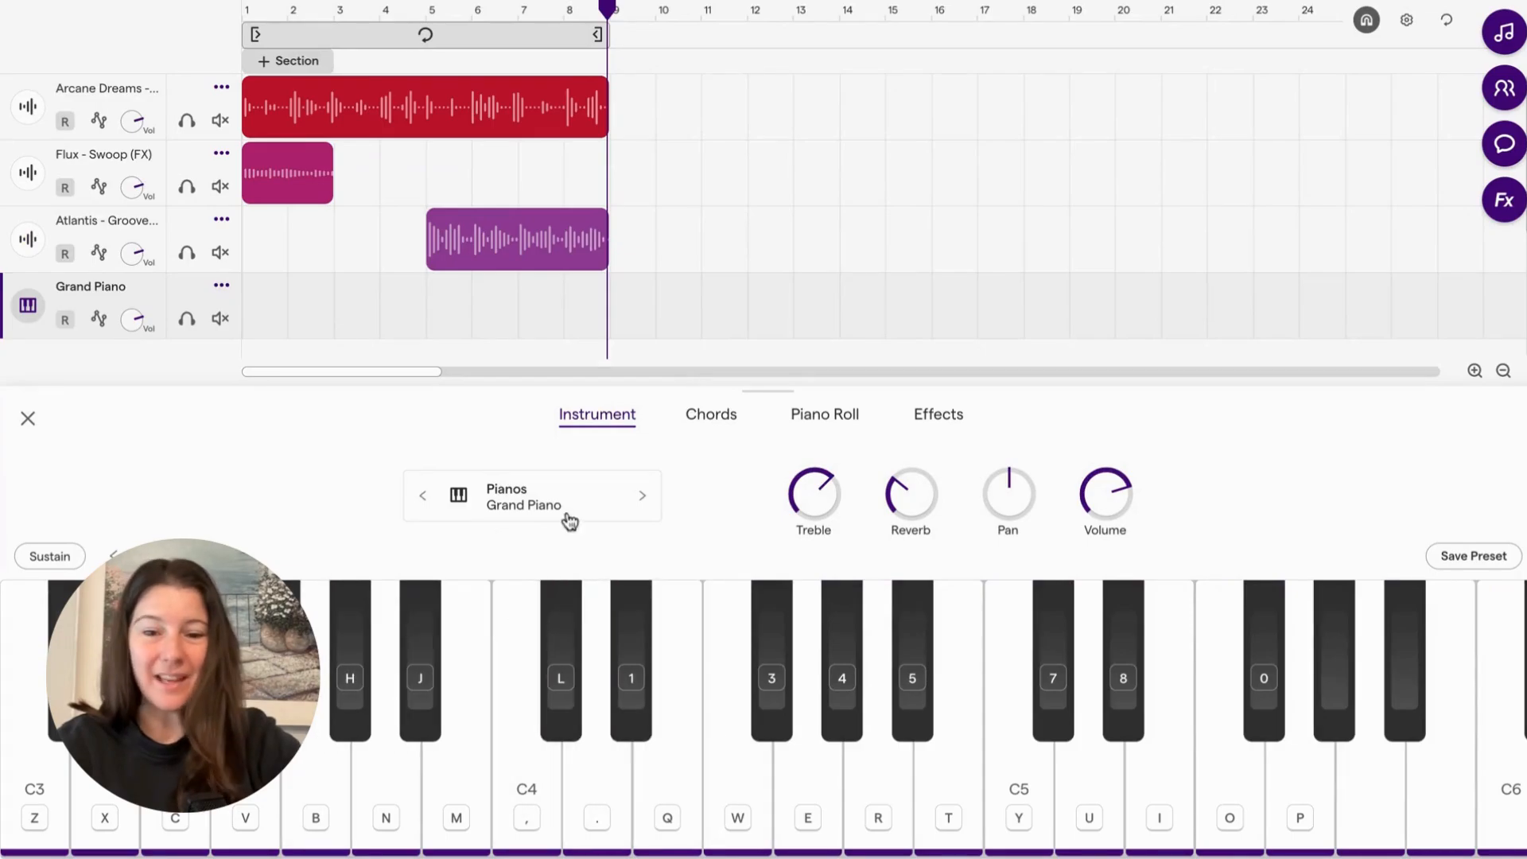
Search the instrument presets for "marimb" and change the piano track's instrument to Marimba.
left_click(523, 501)
left_click(853, 161)
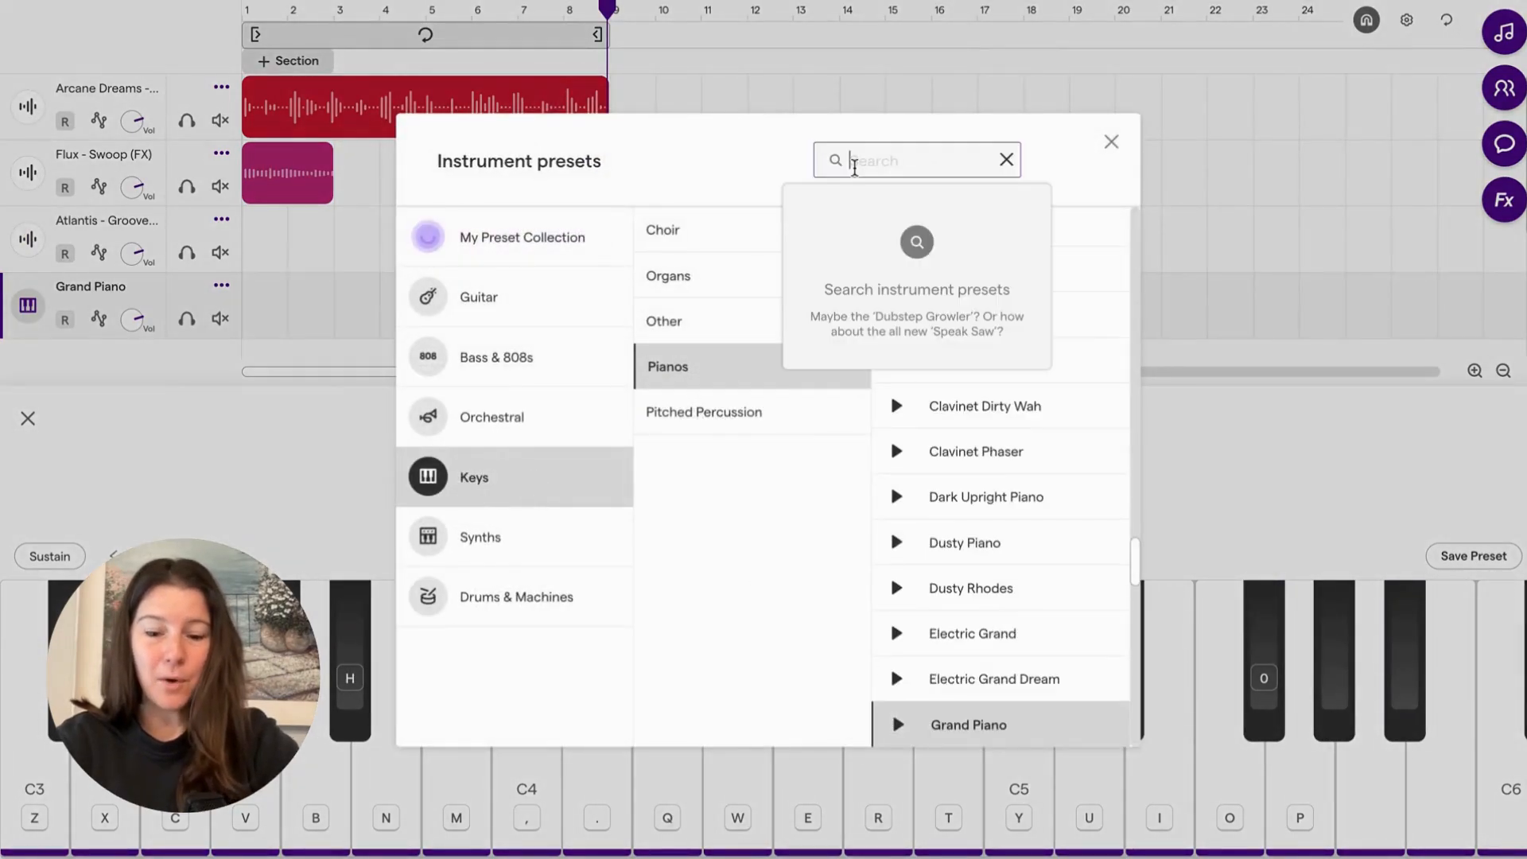
type("marimb")
left_click(923, 253)
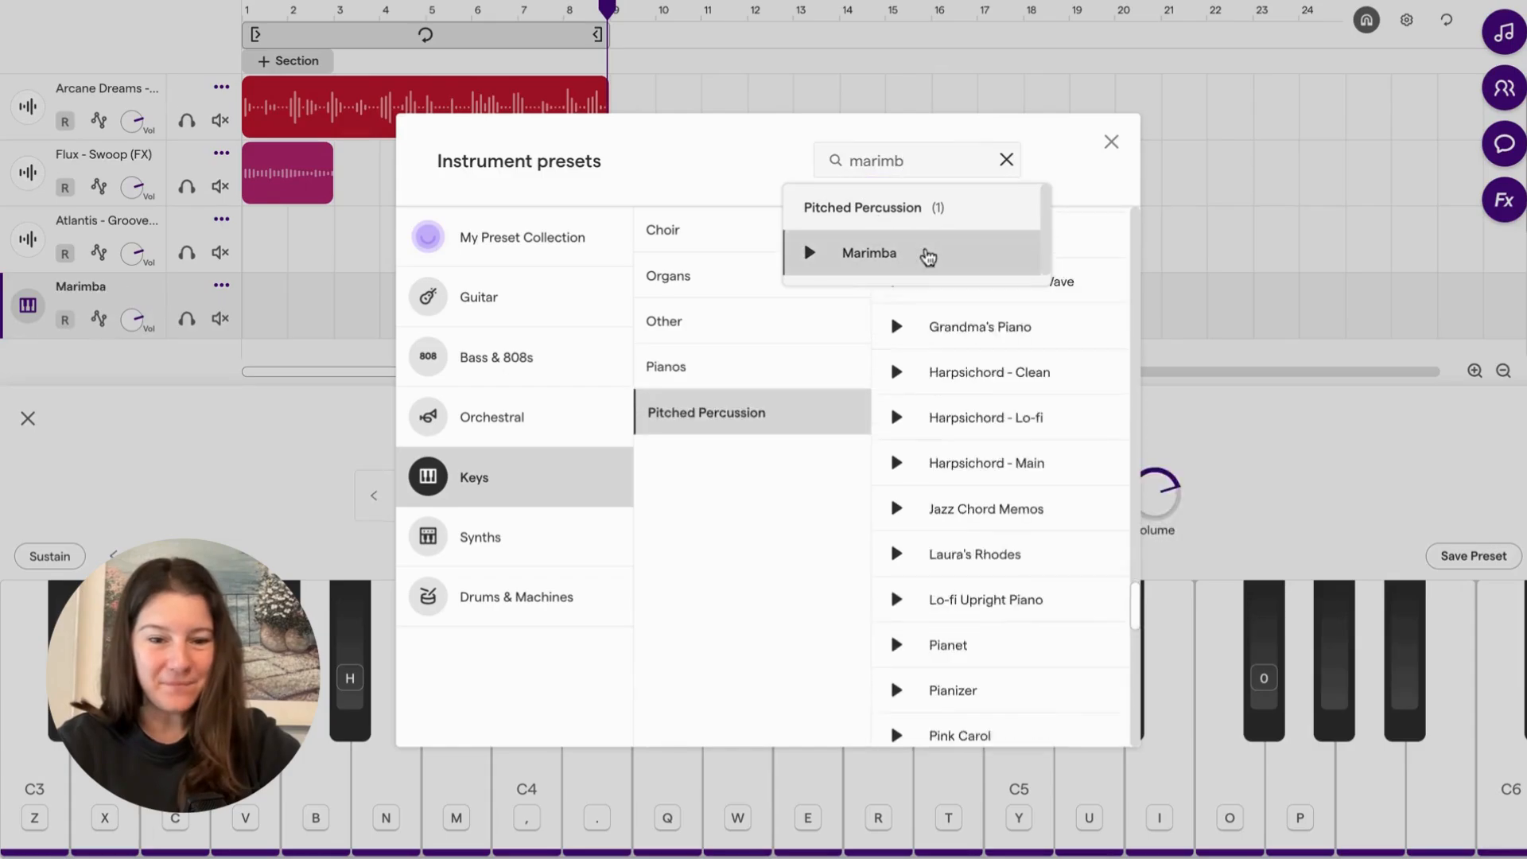
left_click(1111, 142)
Try out the Marimba sound by playing several white keys upward from C4 on the on-screen keyboard.
left_click(537, 776)
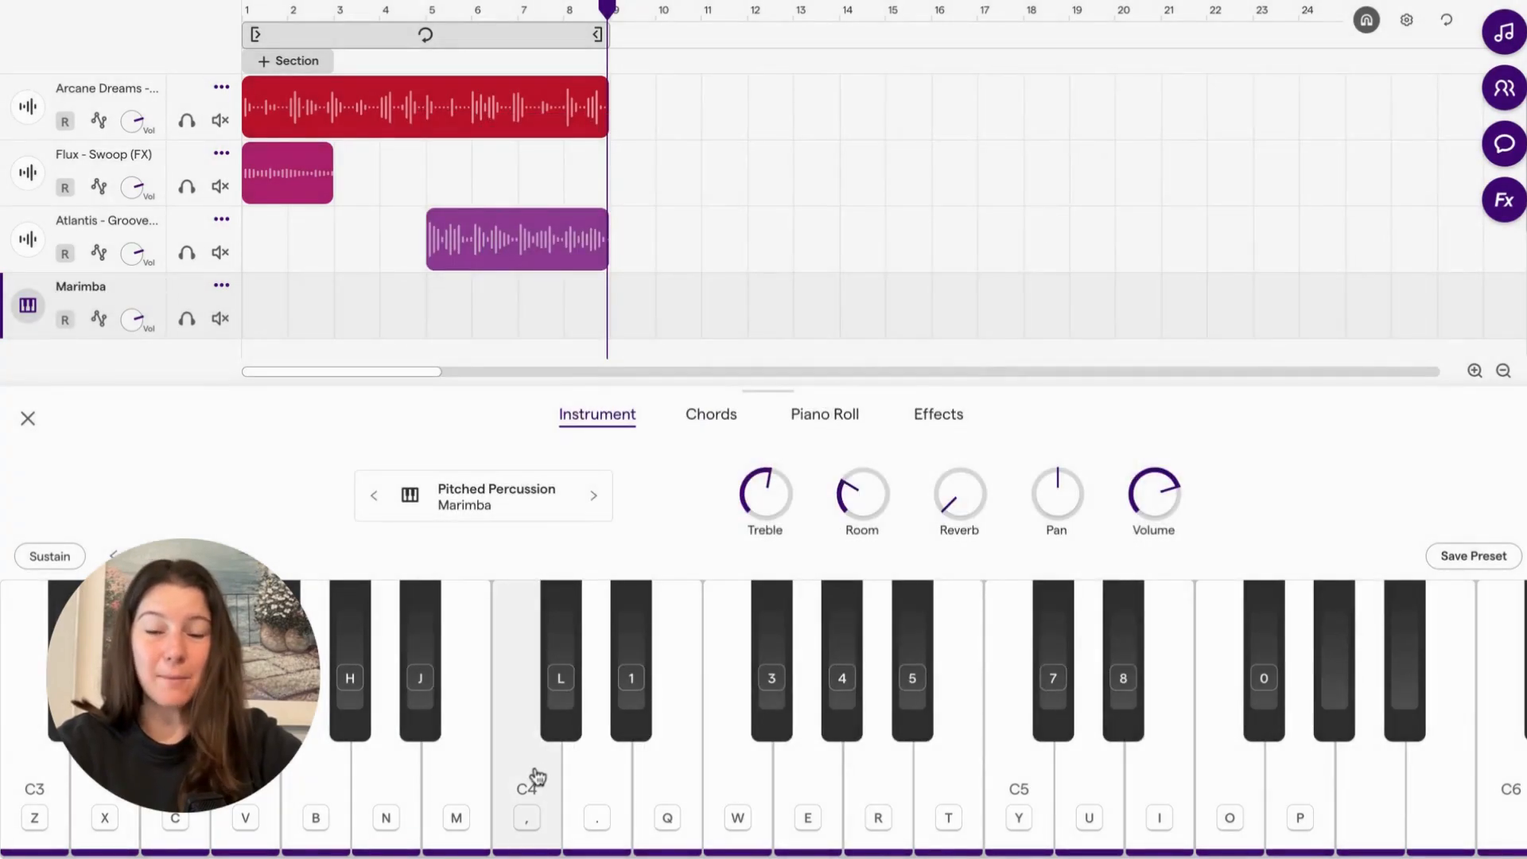
left_click(542, 789)
left_click(649, 791)
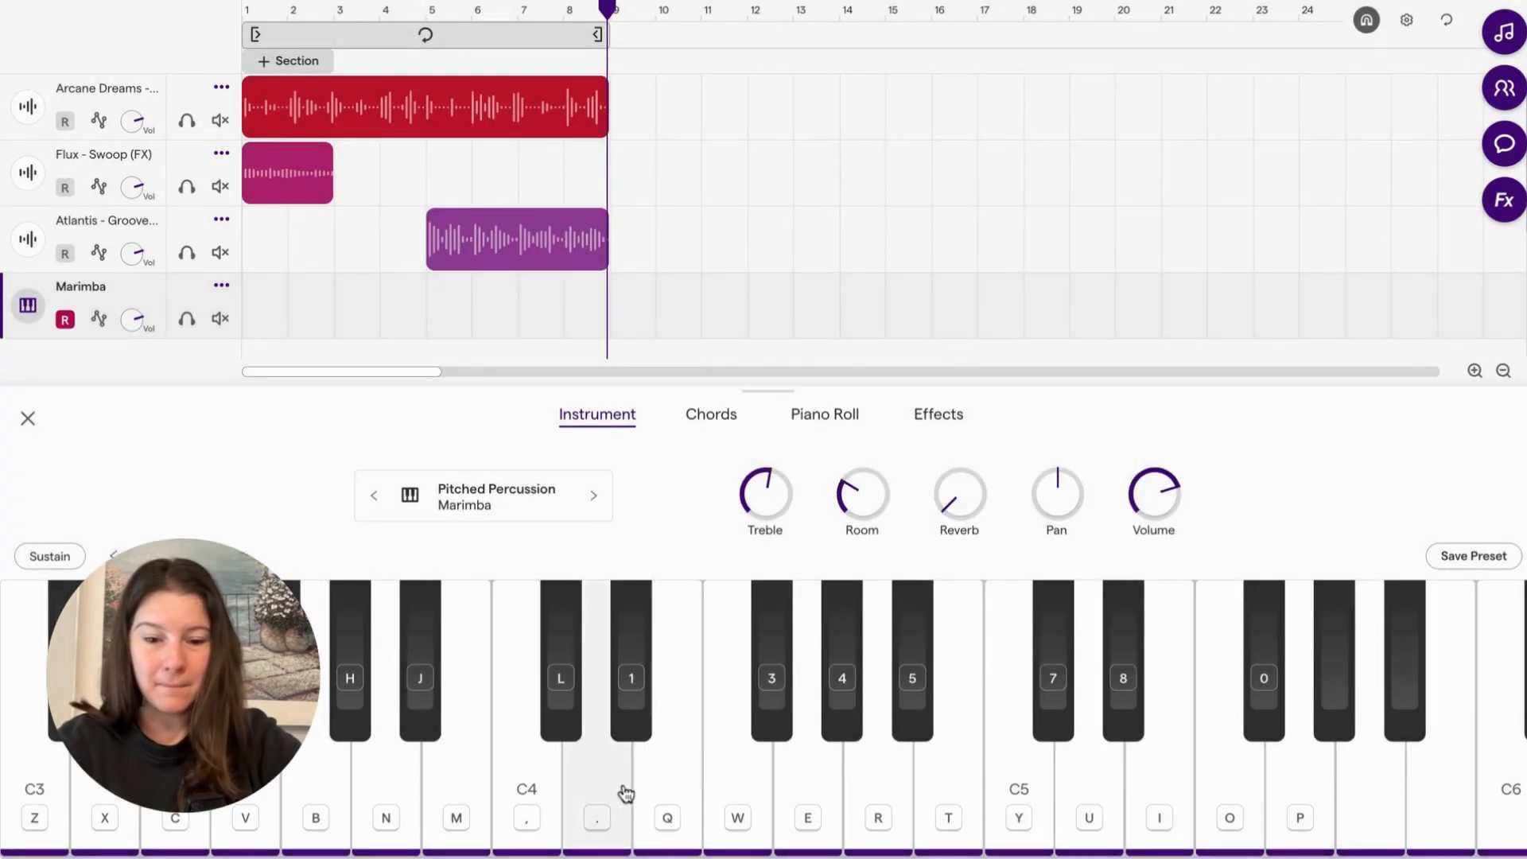
left_click(753, 794)
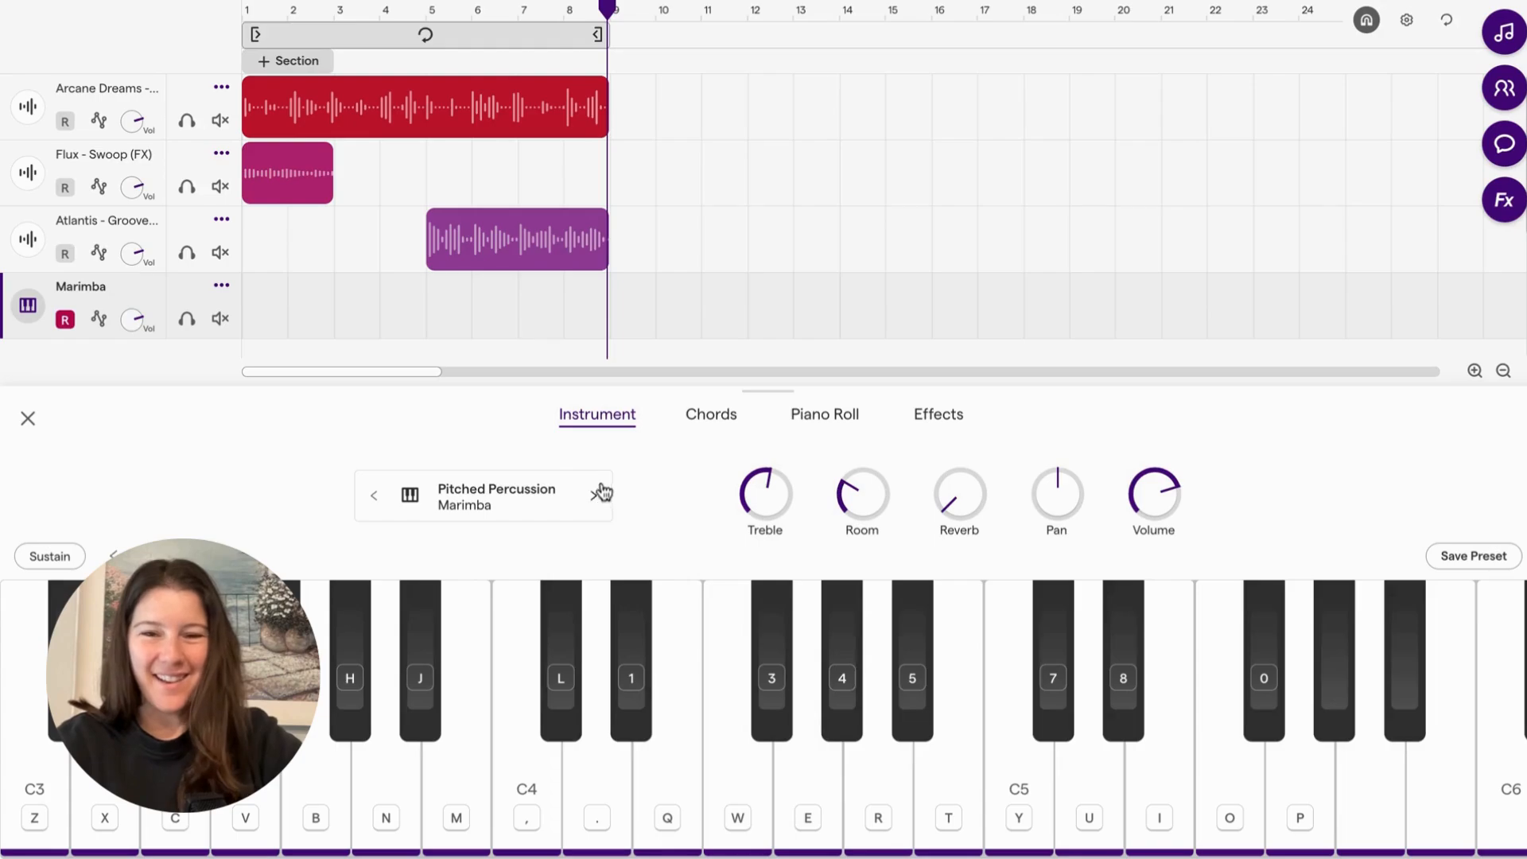
Return the playhead to the start and practise a short Marimba melody around E4 and D4 with the computer keyboard.
left_click(250, 5)
key("q")
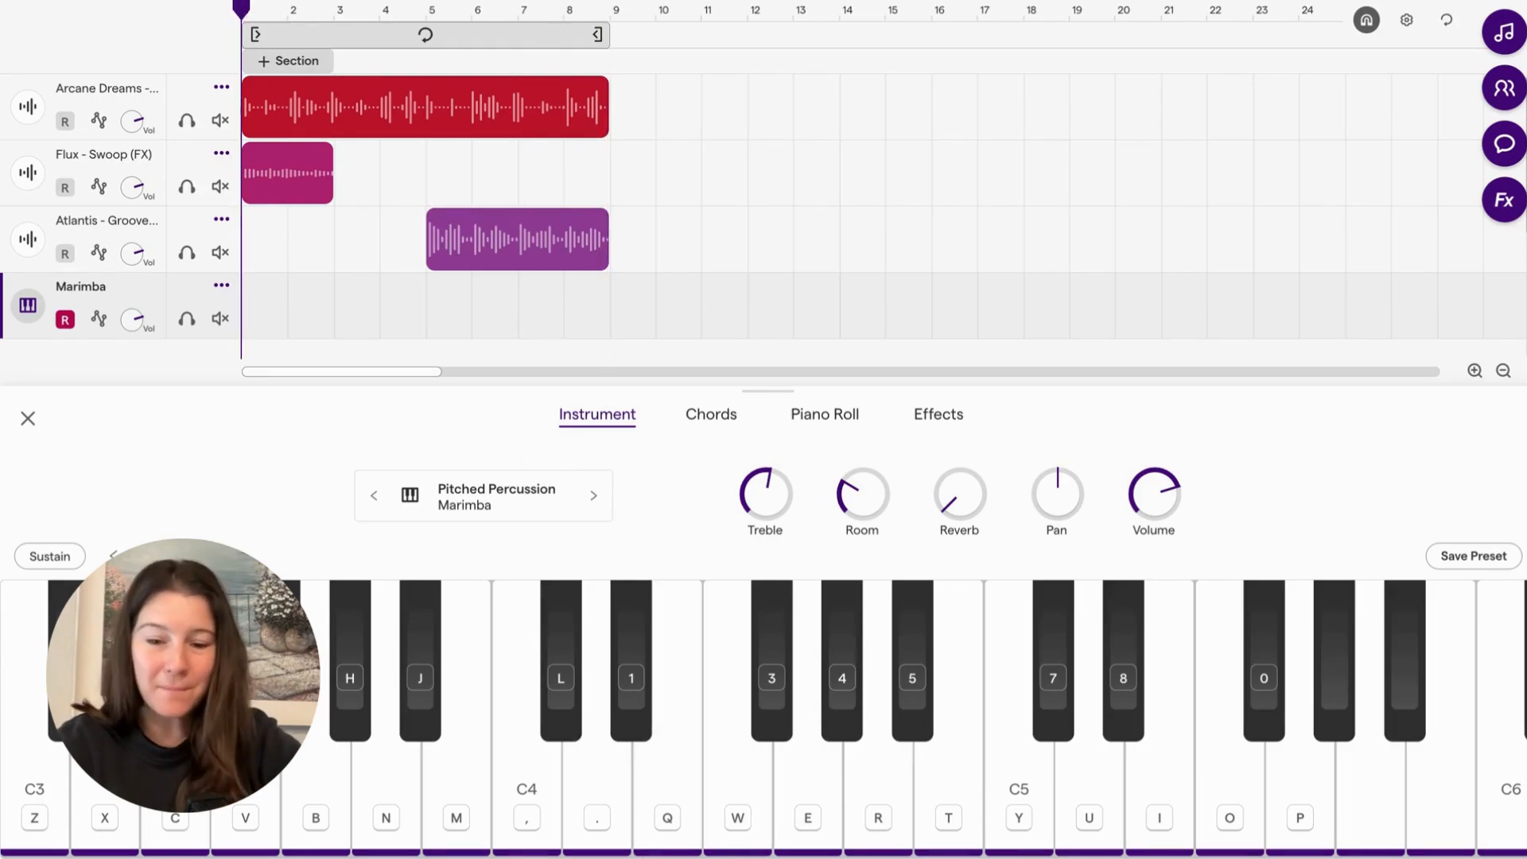
key("period")
key("m")
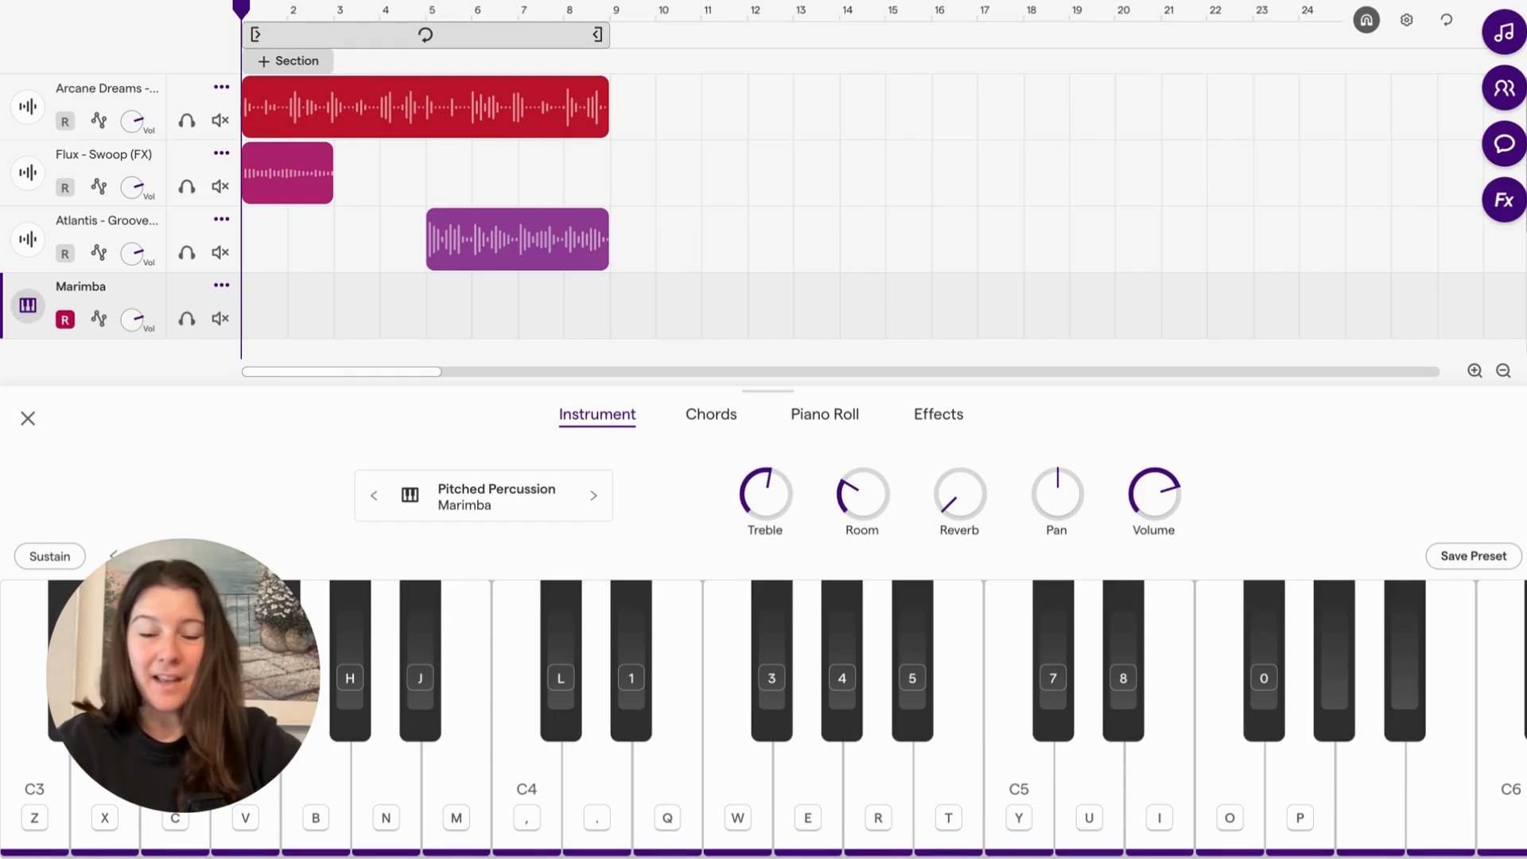
key("q")
key("period")
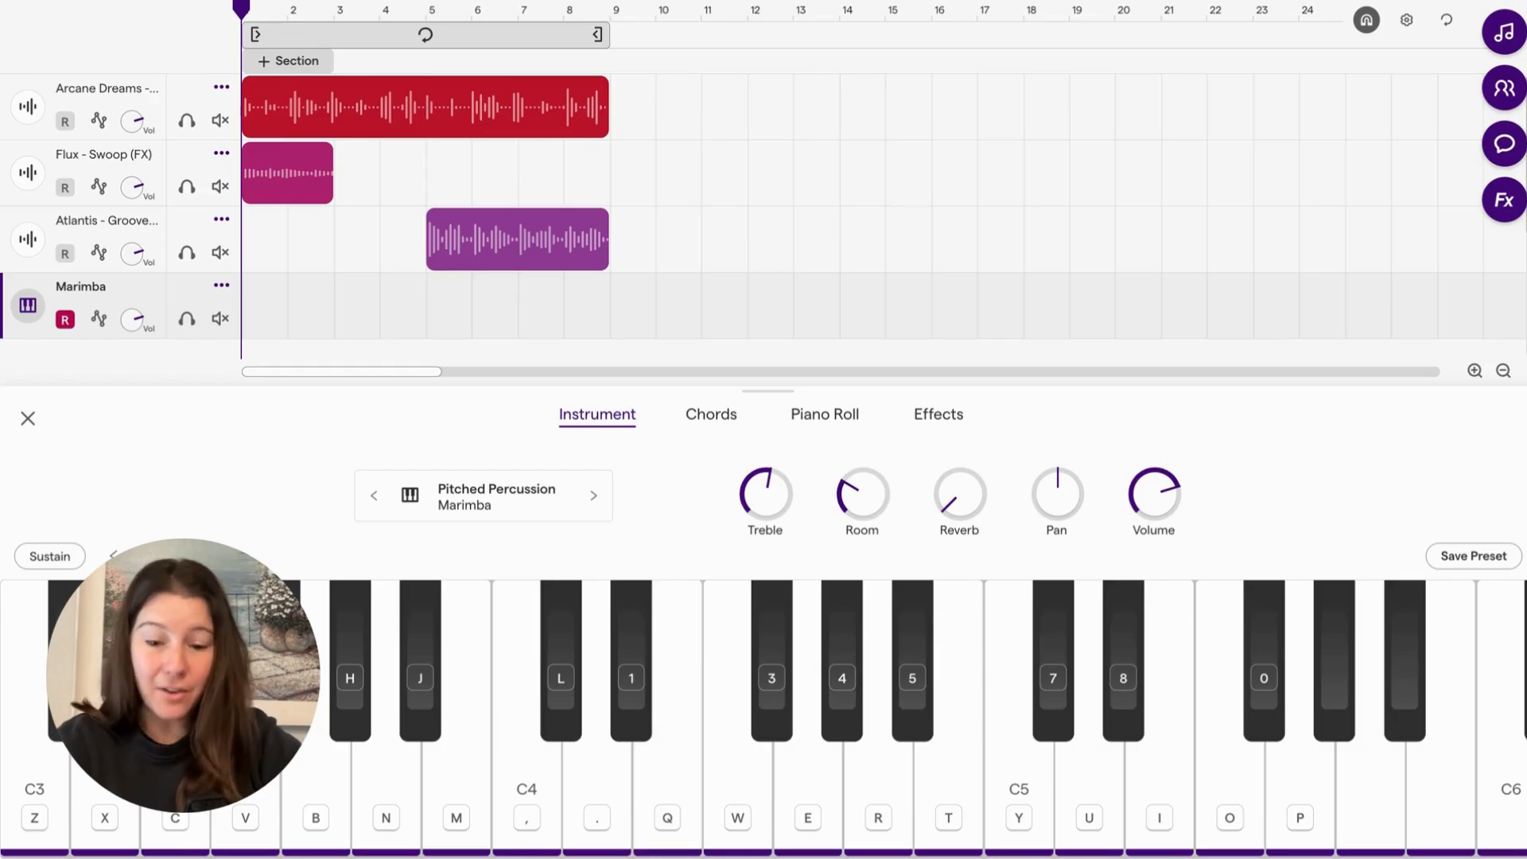
key("q")
key("q")
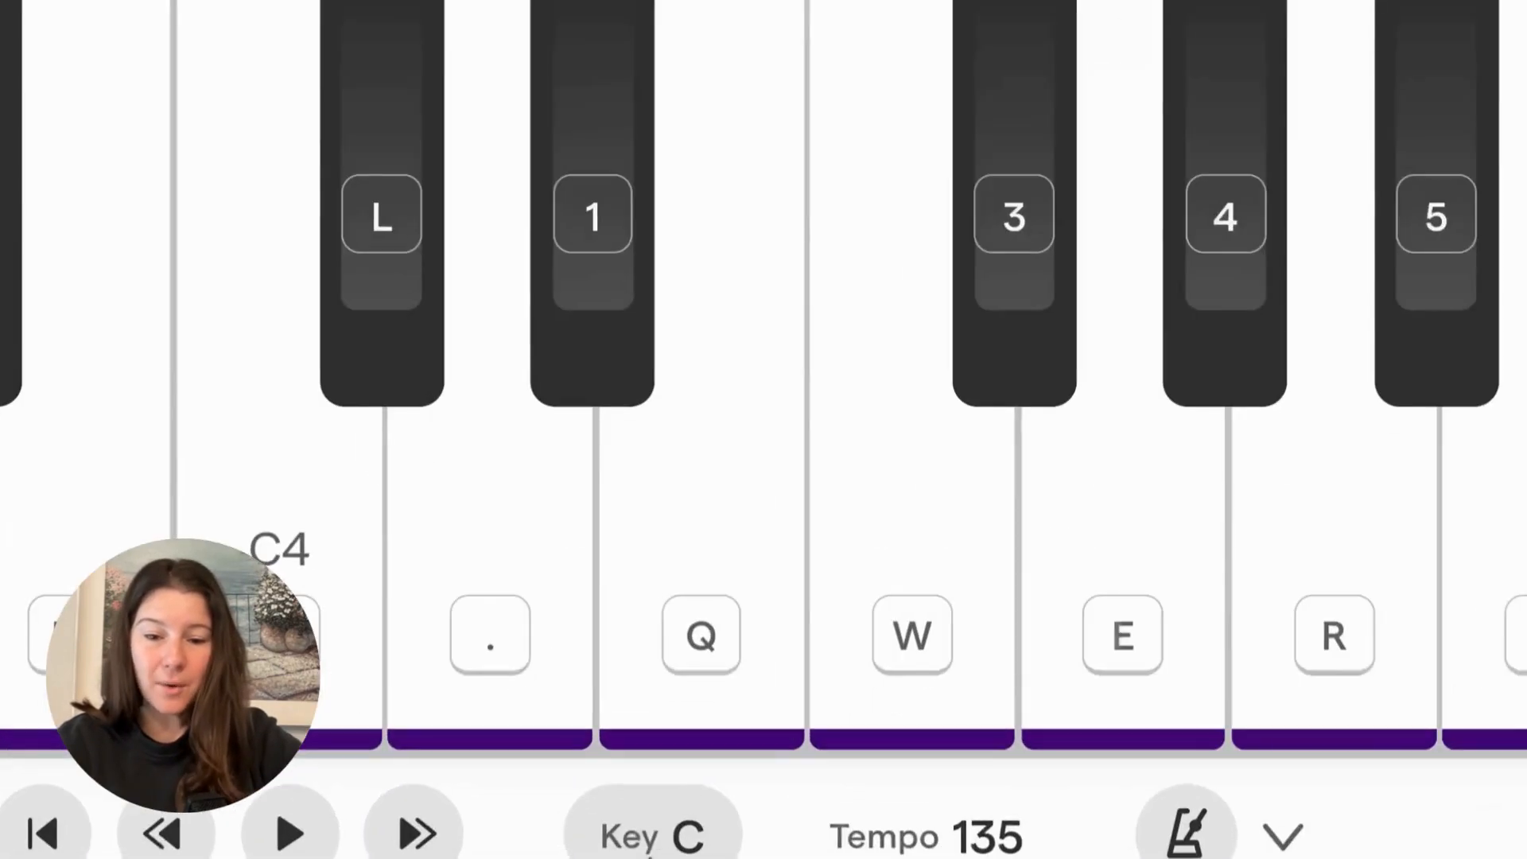
key("q")
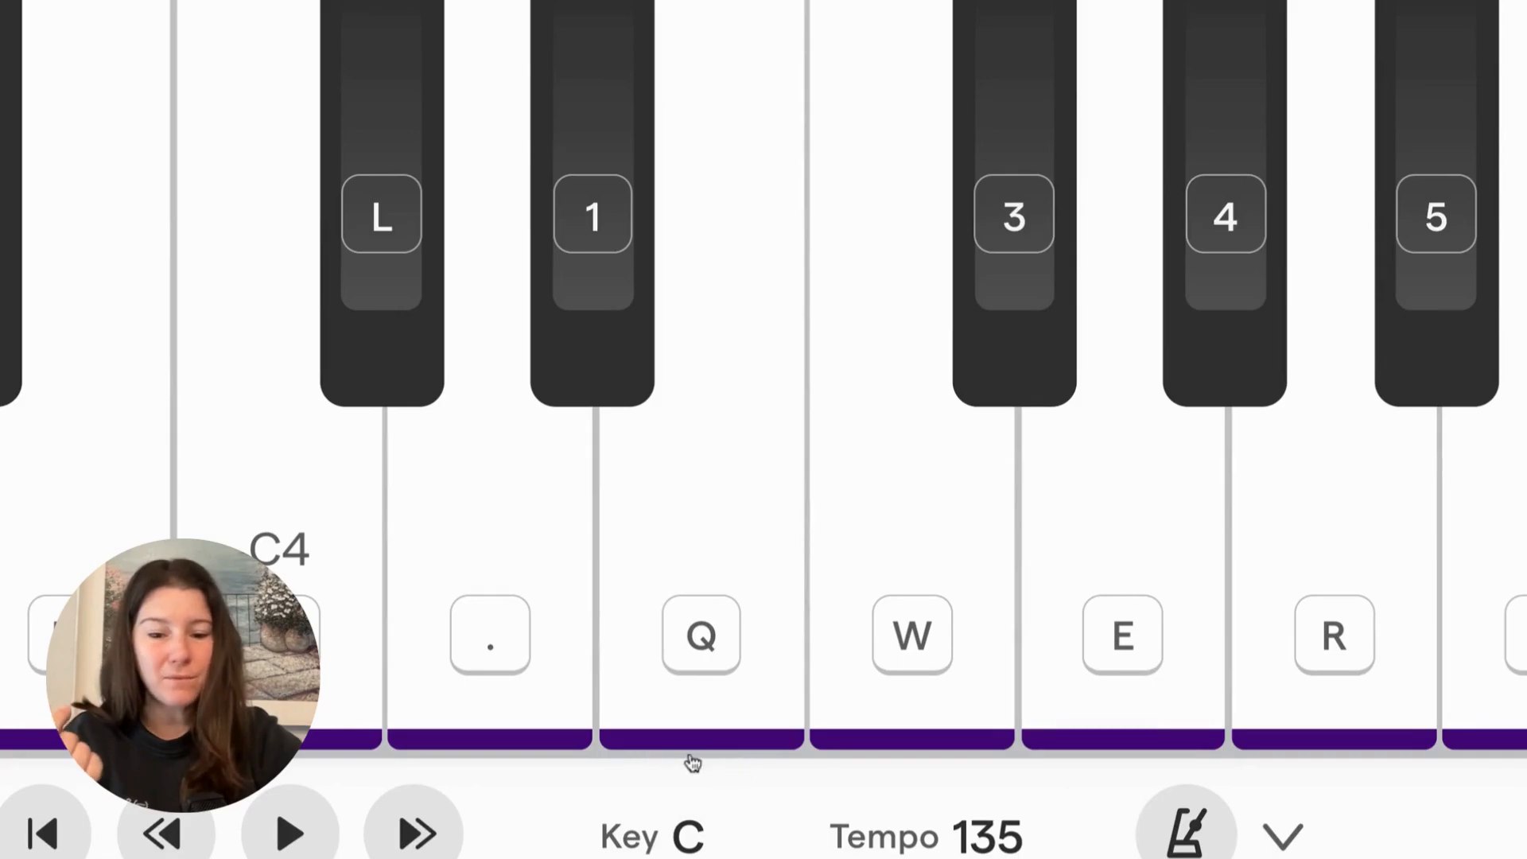
Set the project key to E major.
left_click(685, 815)
left_click(531, 616)
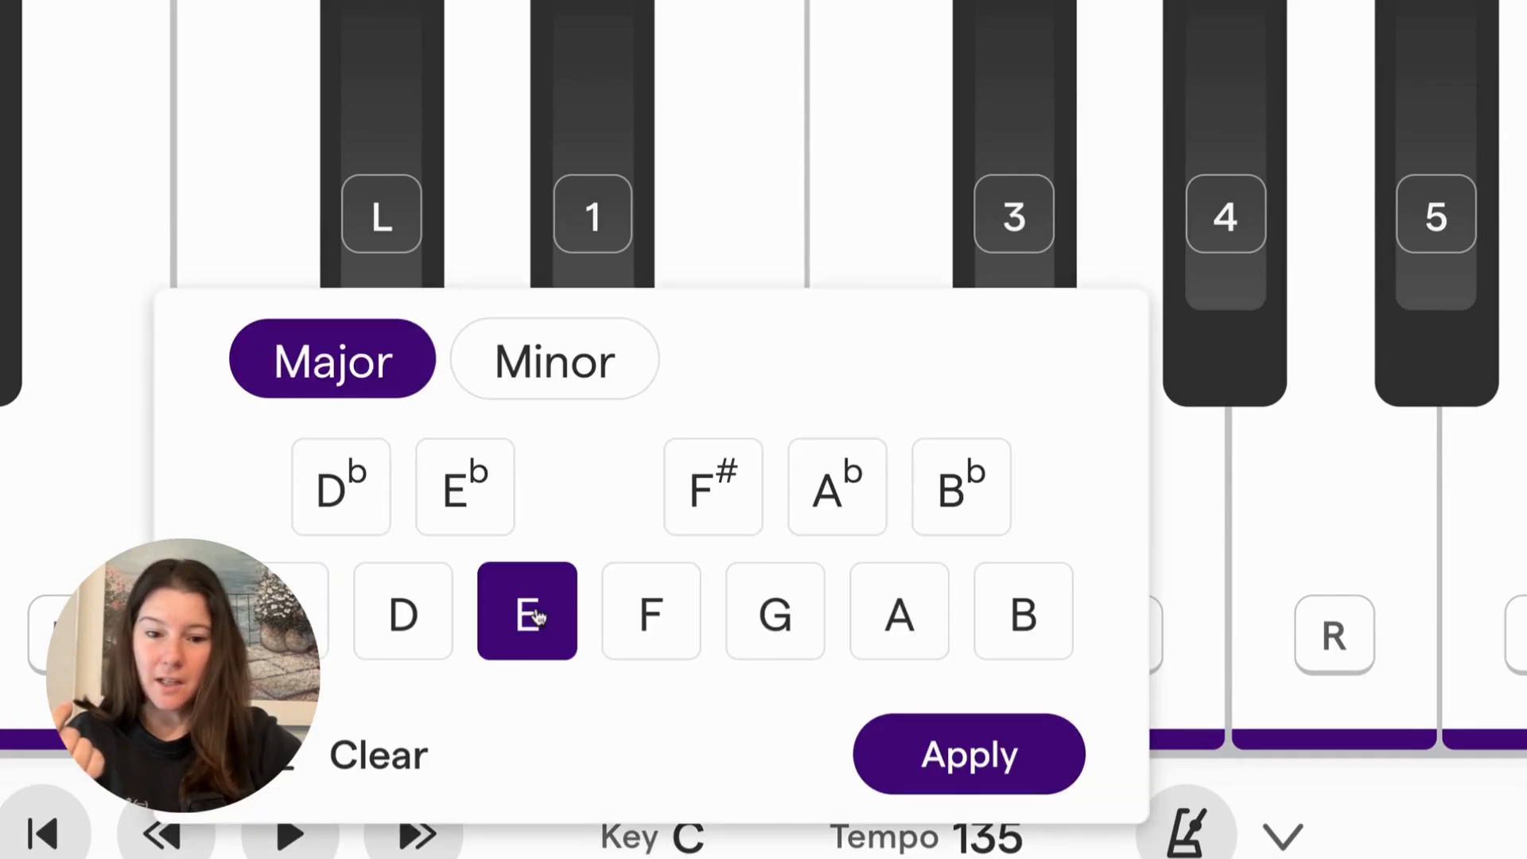
left_click(941, 768)
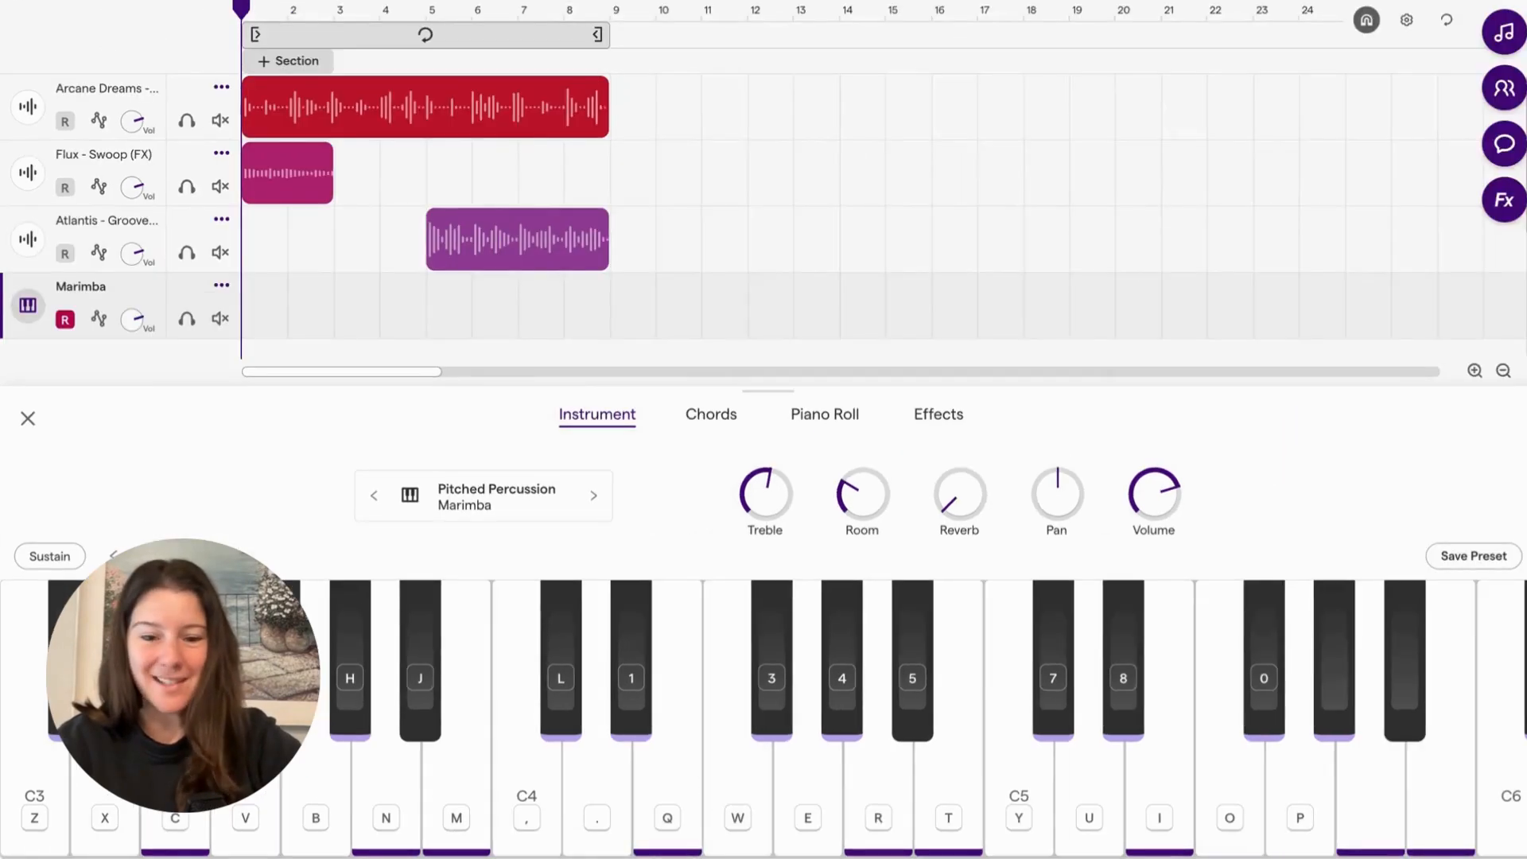
Change the project key to C major without adjusting the existing audio.
left_click(650, 858)
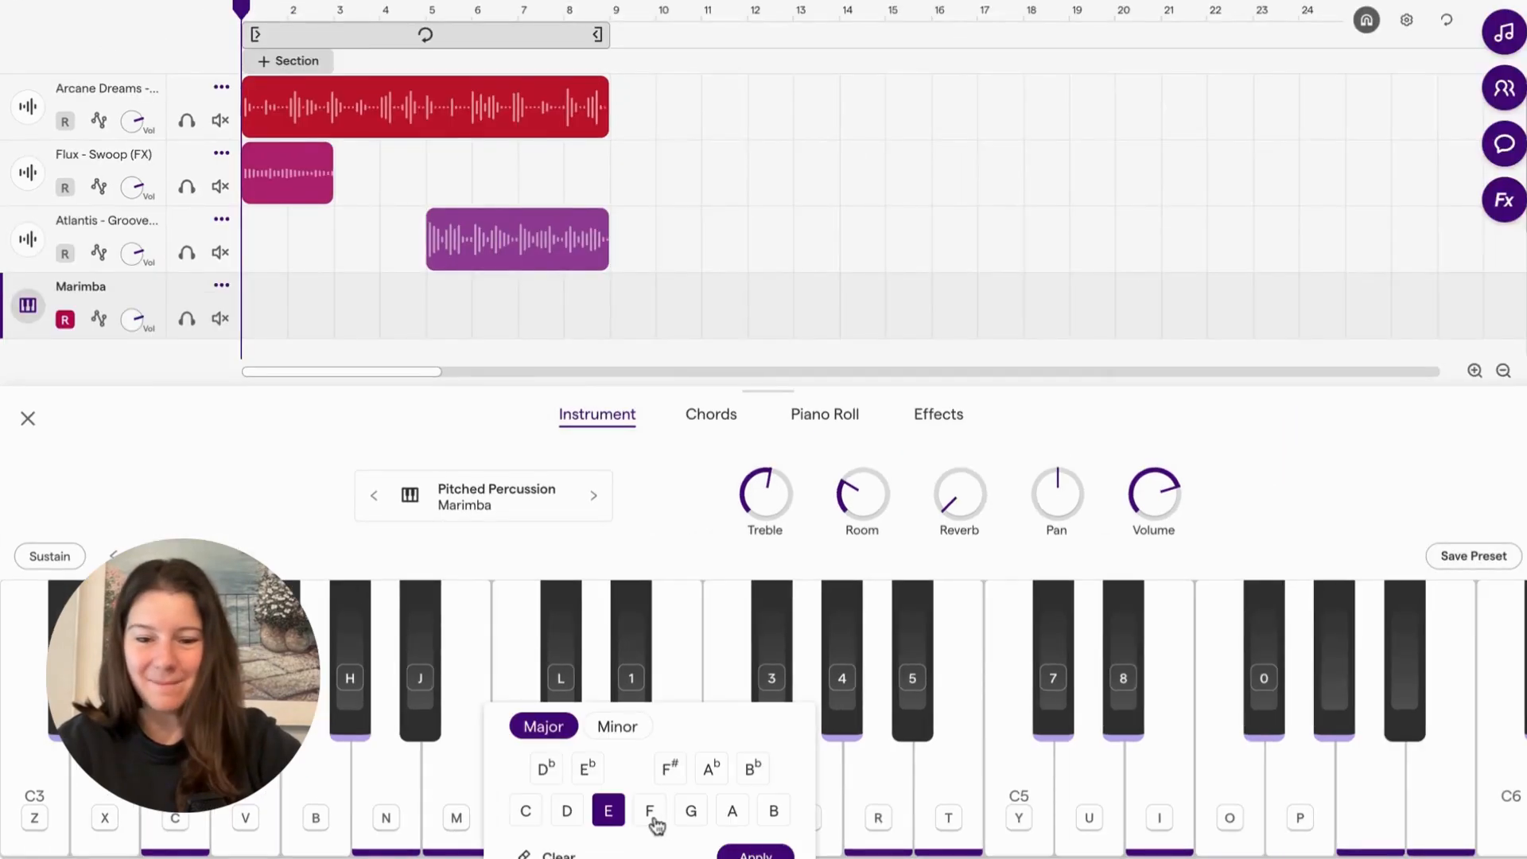
left_click(529, 811)
left_click(756, 854)
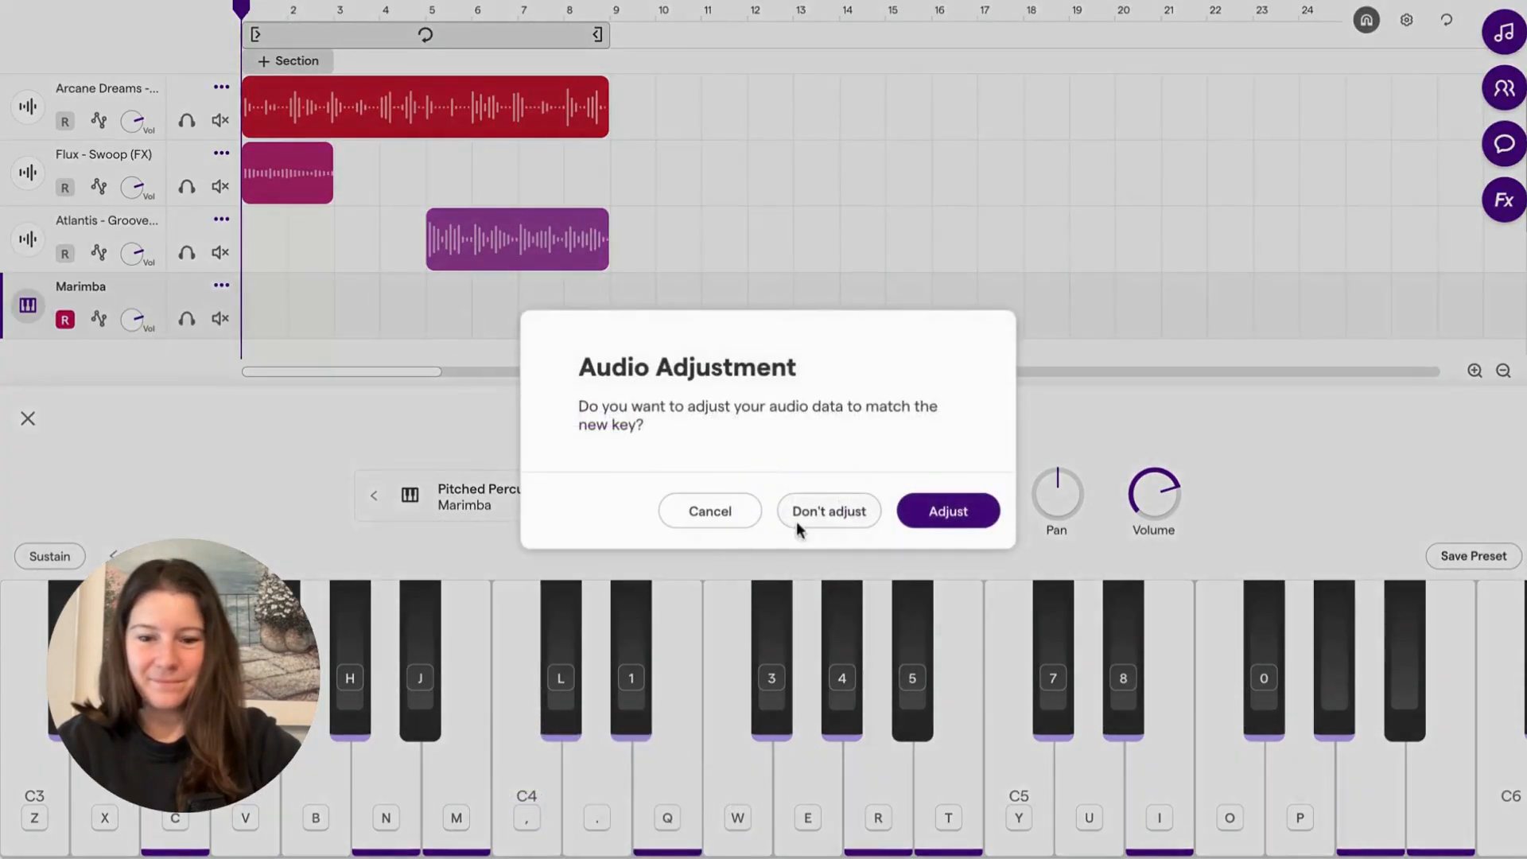
left_click(811, 513)
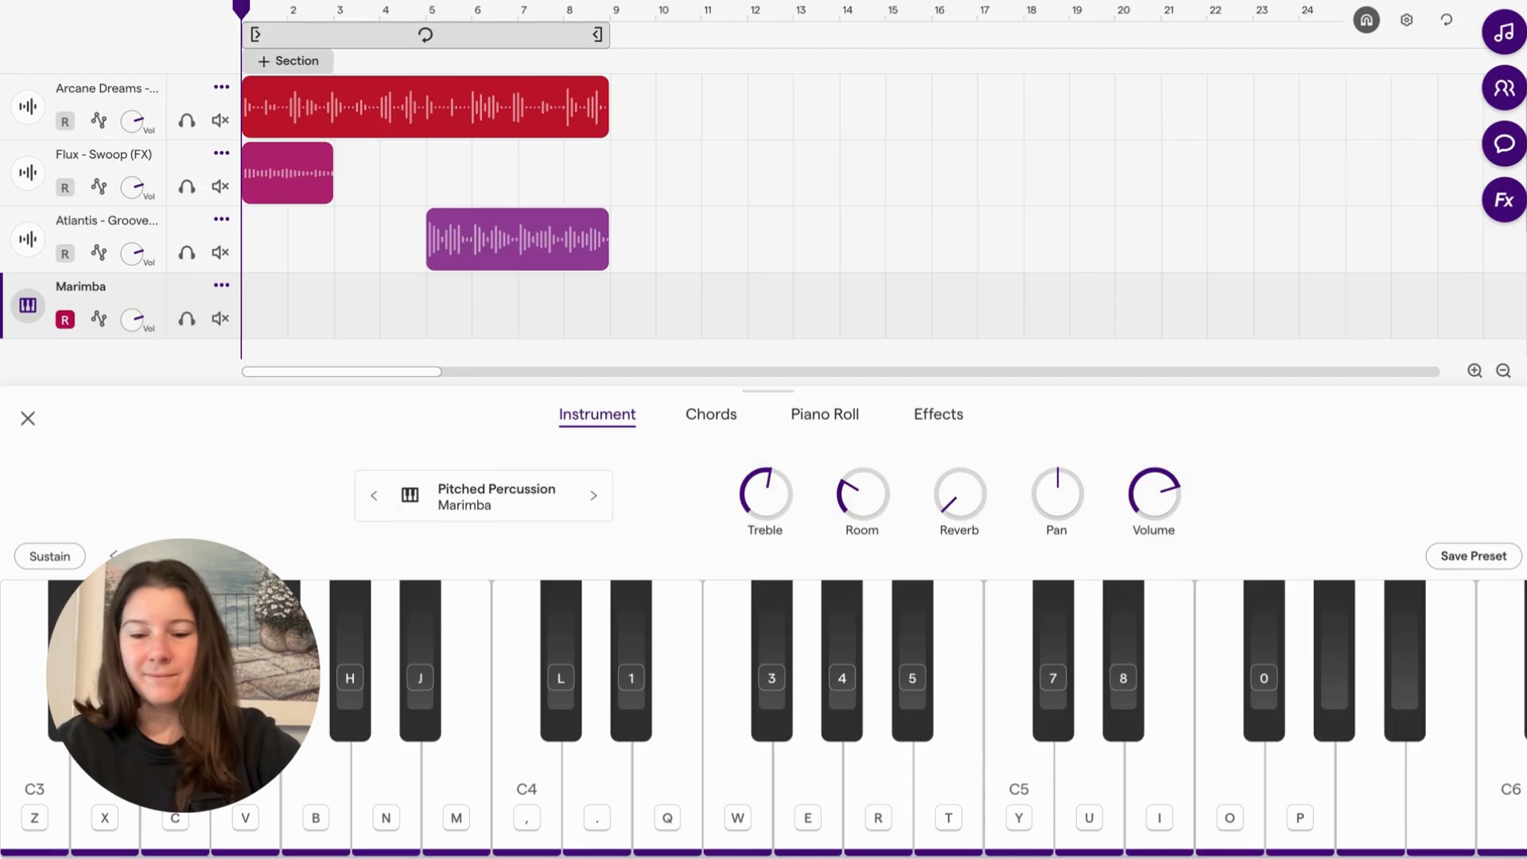
Record a Marimba melody over the loops from bar 1 until past bar 9, and stop the recording.
left_click(510, 858)
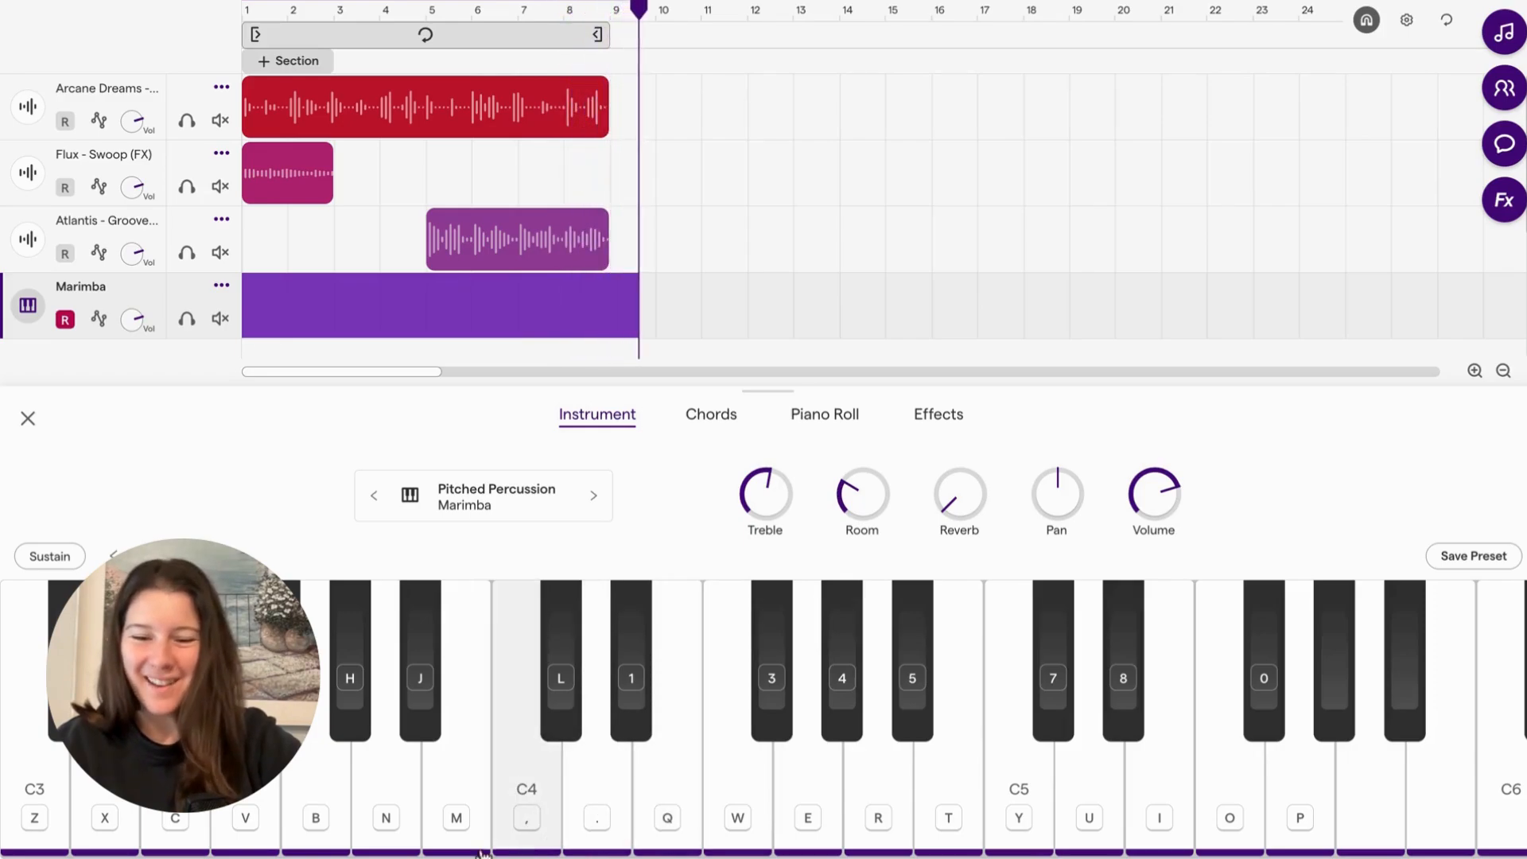
key("space")
Split the recorded Marimba region just after bar 7 and move its second part earlier to start at bar 7.
scroll(611, 304, "up", 5)
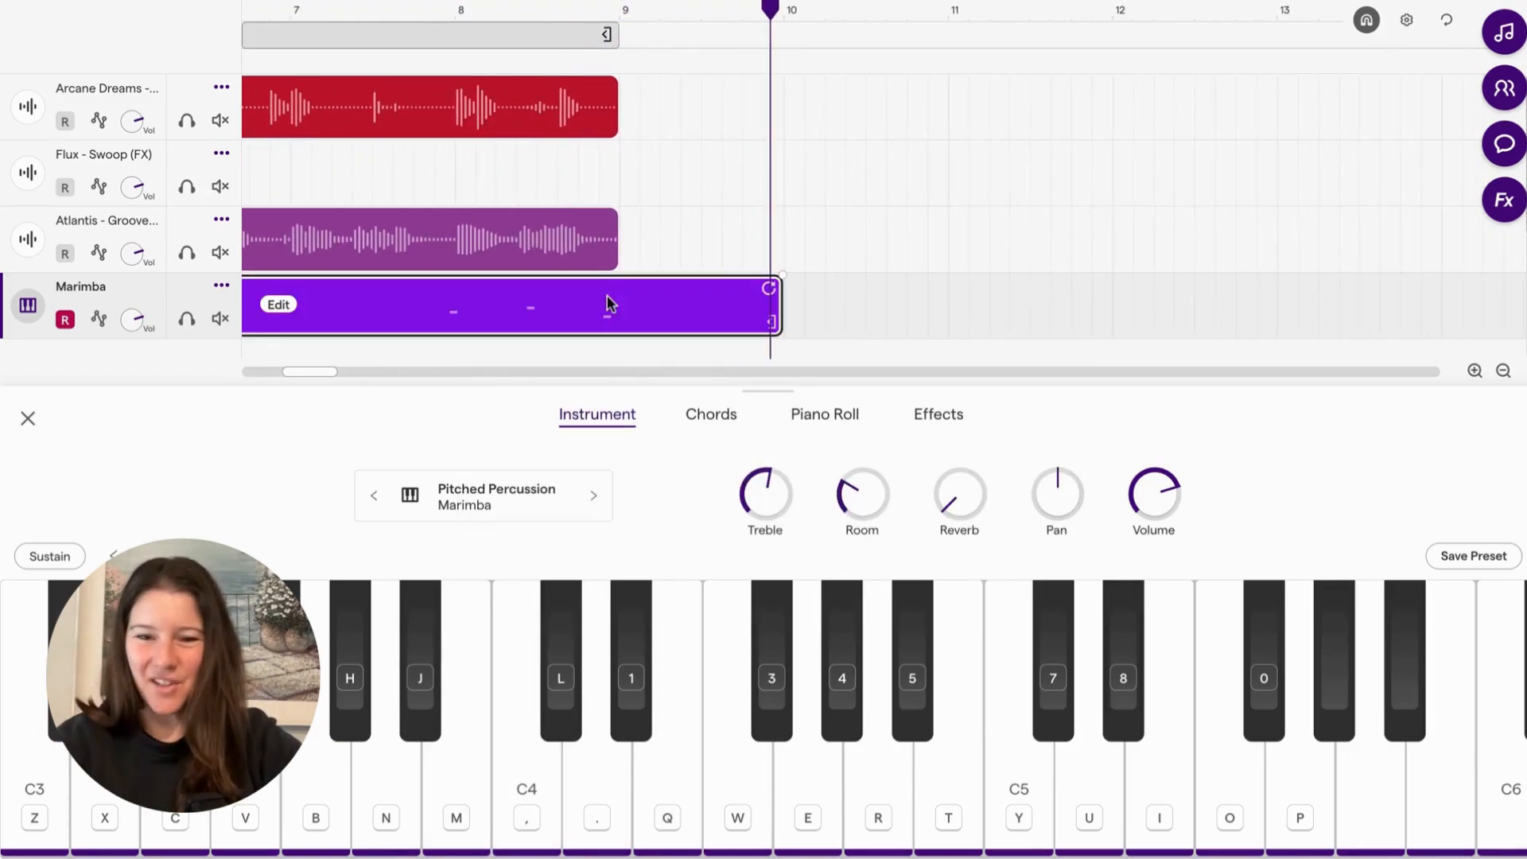
scroll(610, 303, "left", 1)
scroll(609, 302, "left", 5)
left_click(568, 10)
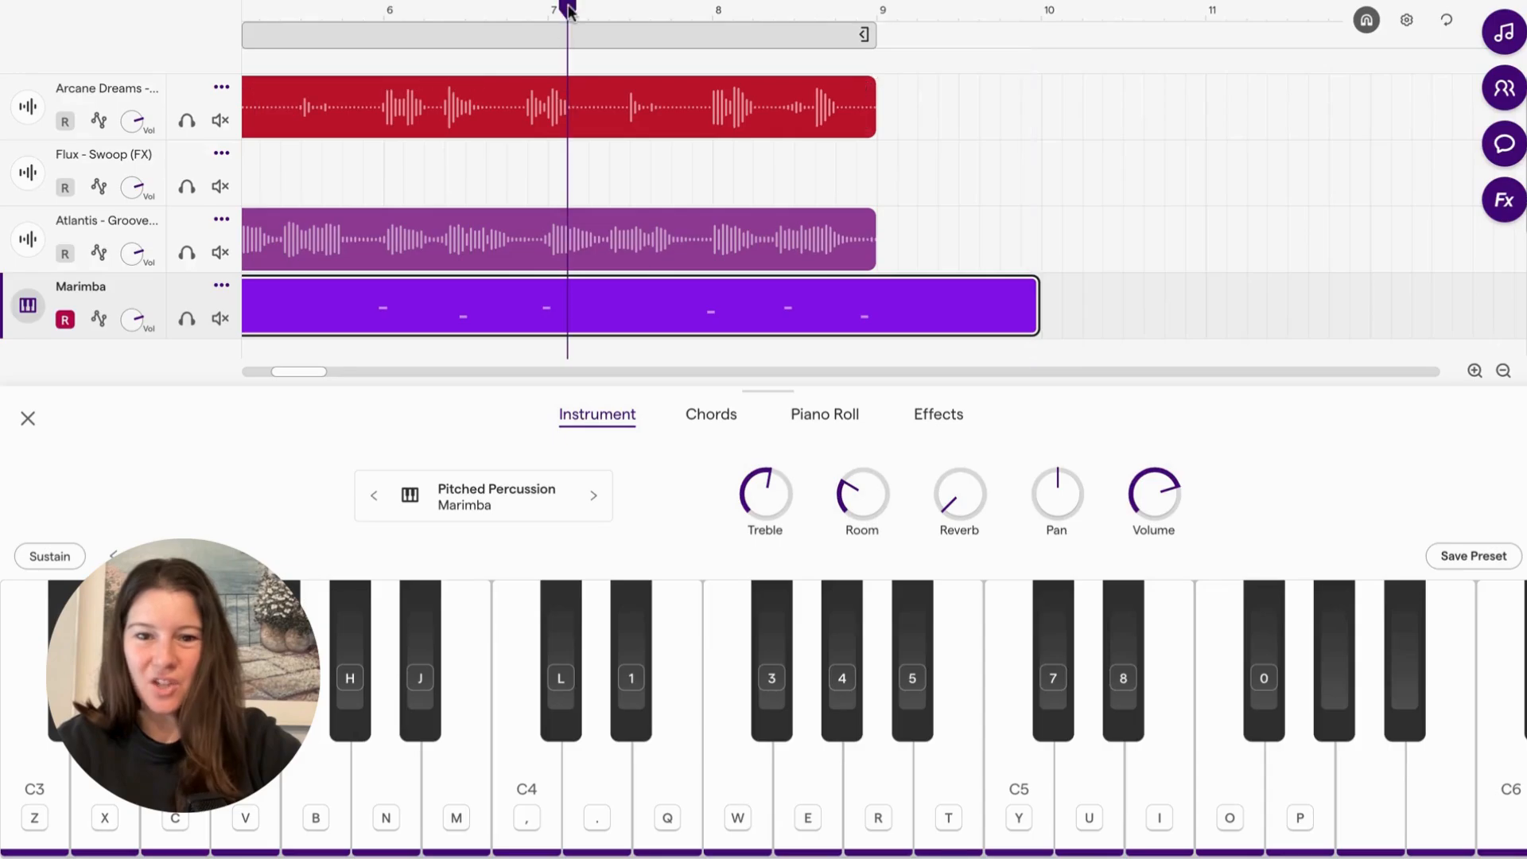
key("super+e")
mouse_move(586, 326)
left_mouse_down()
mouse_move(609, 327)
mouse_move(569, 326)
left_mouse_up()
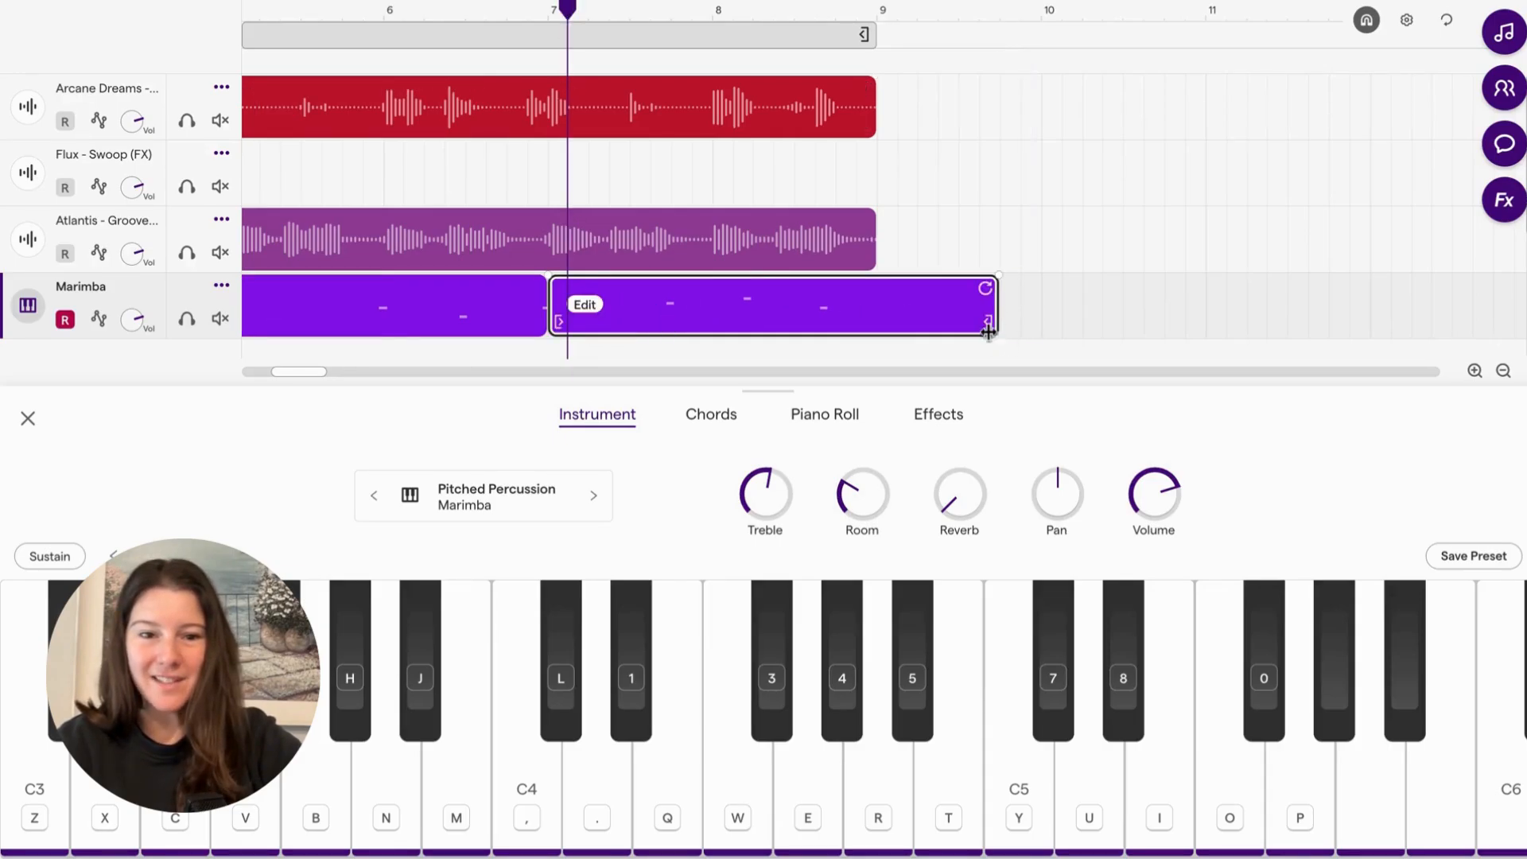
Trim the end of the second Marimba region to bar 9, where the loops end, and close the instrument editor.
left_click_drag(988, 333, 871, 332)
scroll(705, 356, "down", 5)
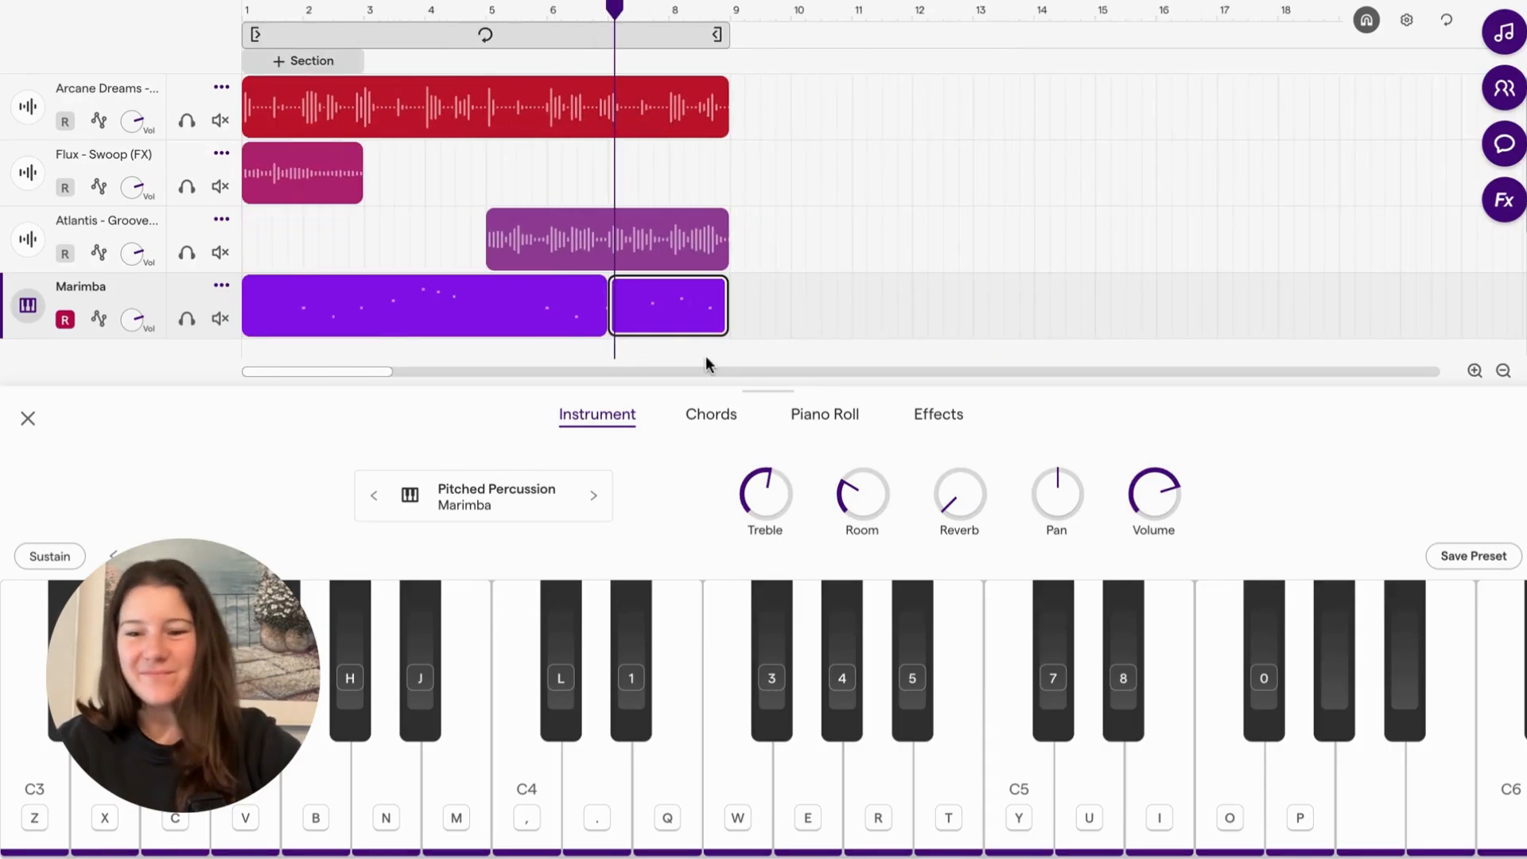
left_click(28, 419)
Play the arrangement from the start to listen to the Marimba melody with the loops.
left_click(247, 12)
mouse_move(517, 243)
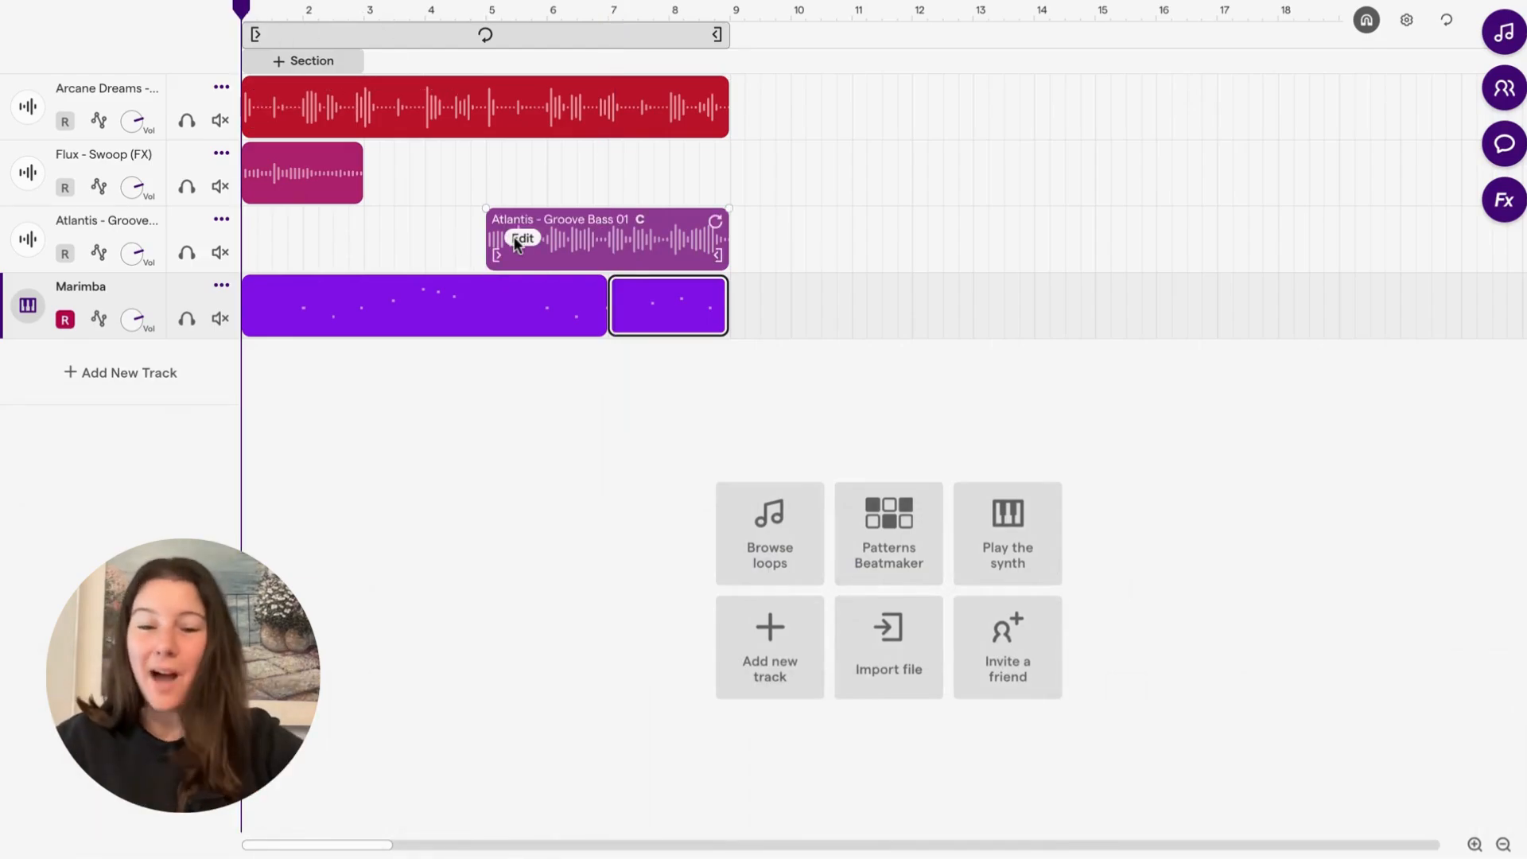
mouse_move(481, 289)
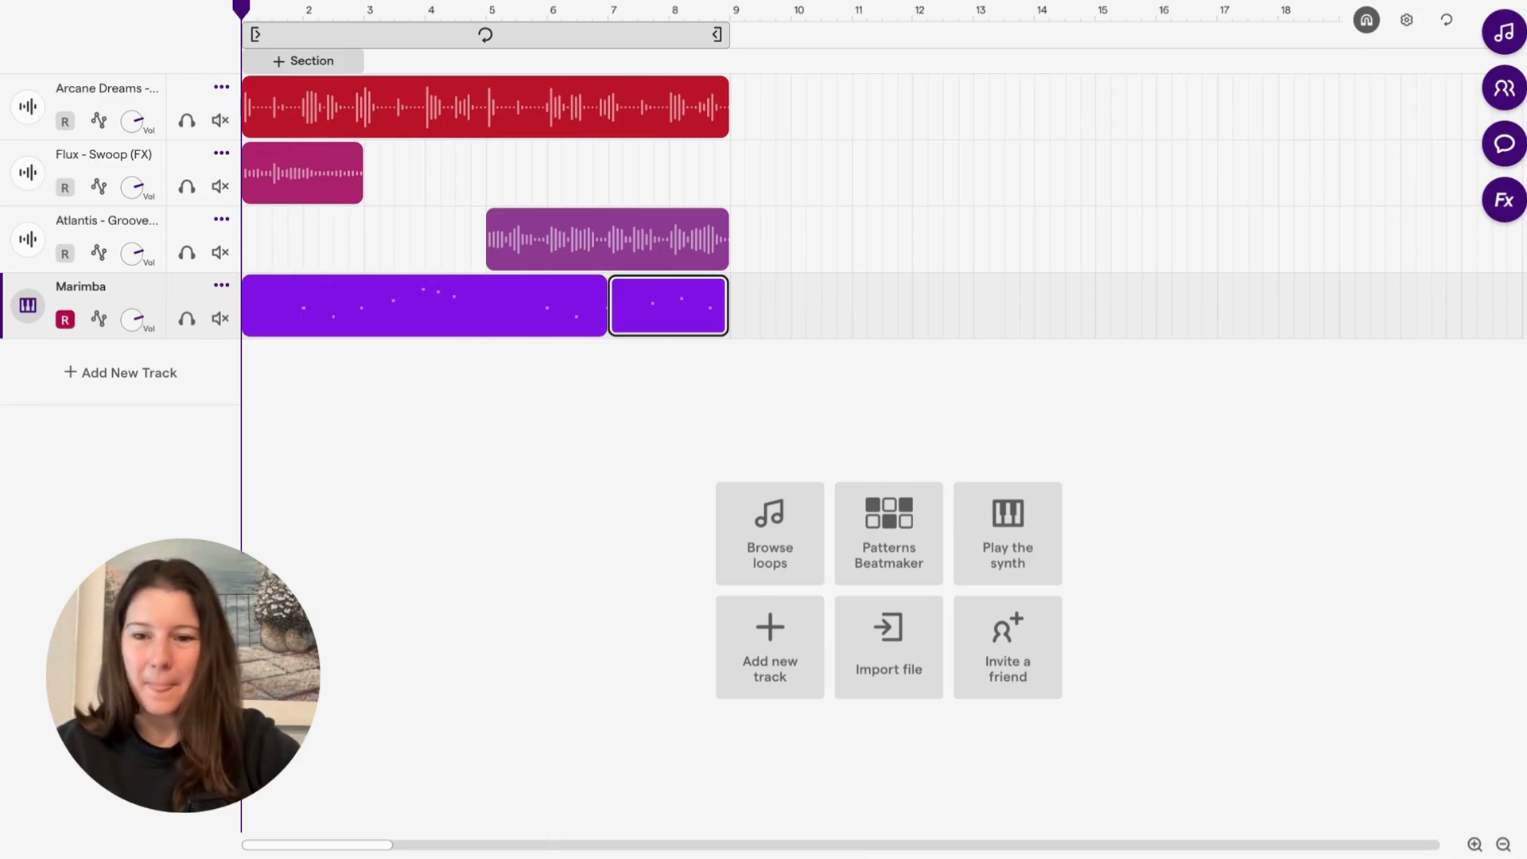
key("space")
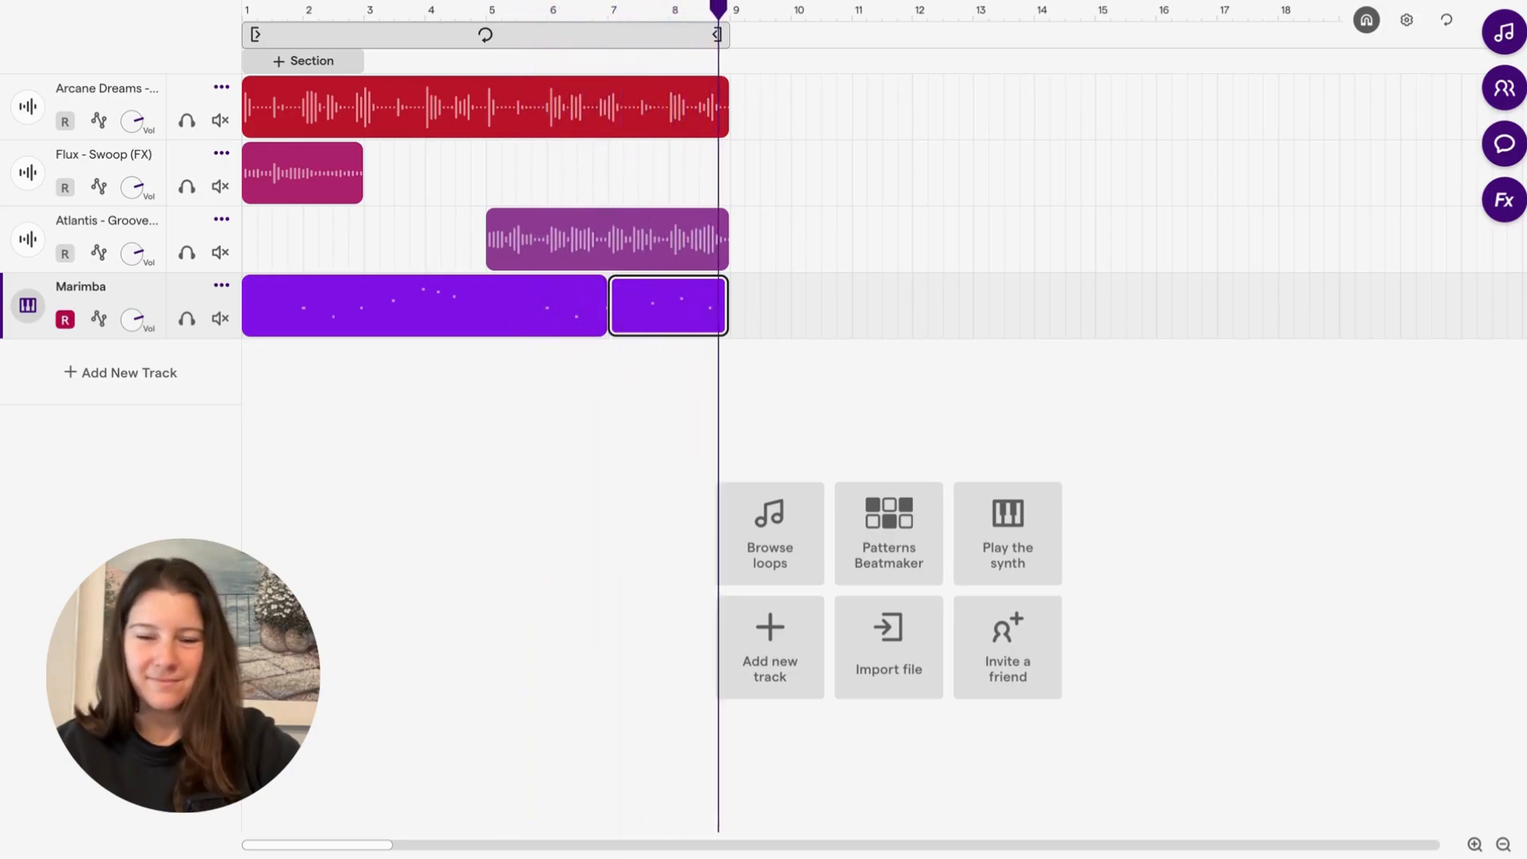
Quantize the first Marimba region, spanning bars 1 to 7, to 1/4 notes.
scroll(640, 298, "up", 10)
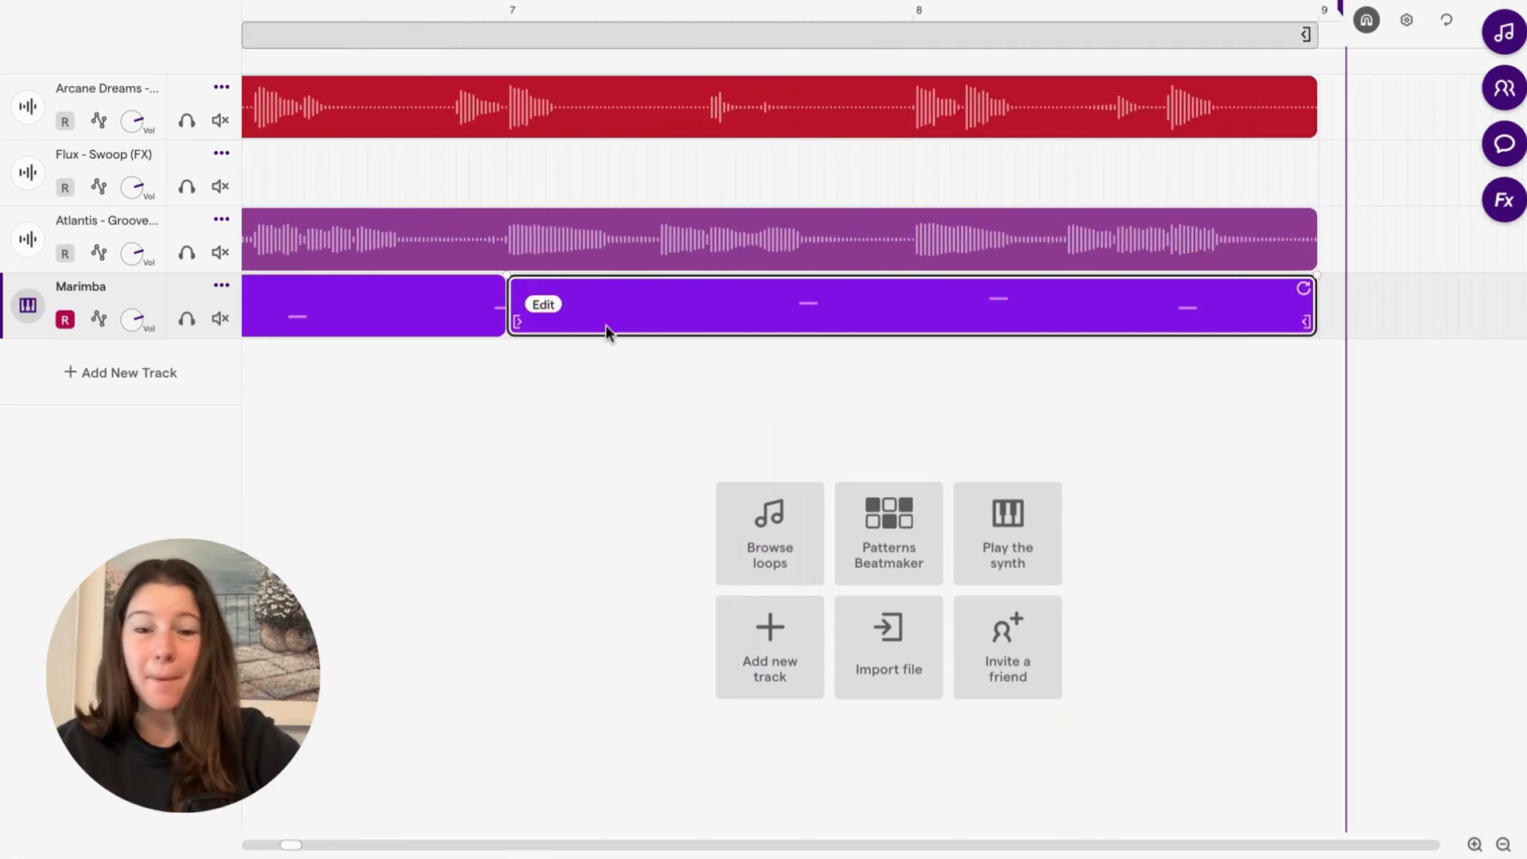
scroll(604, 325, "down", 8)
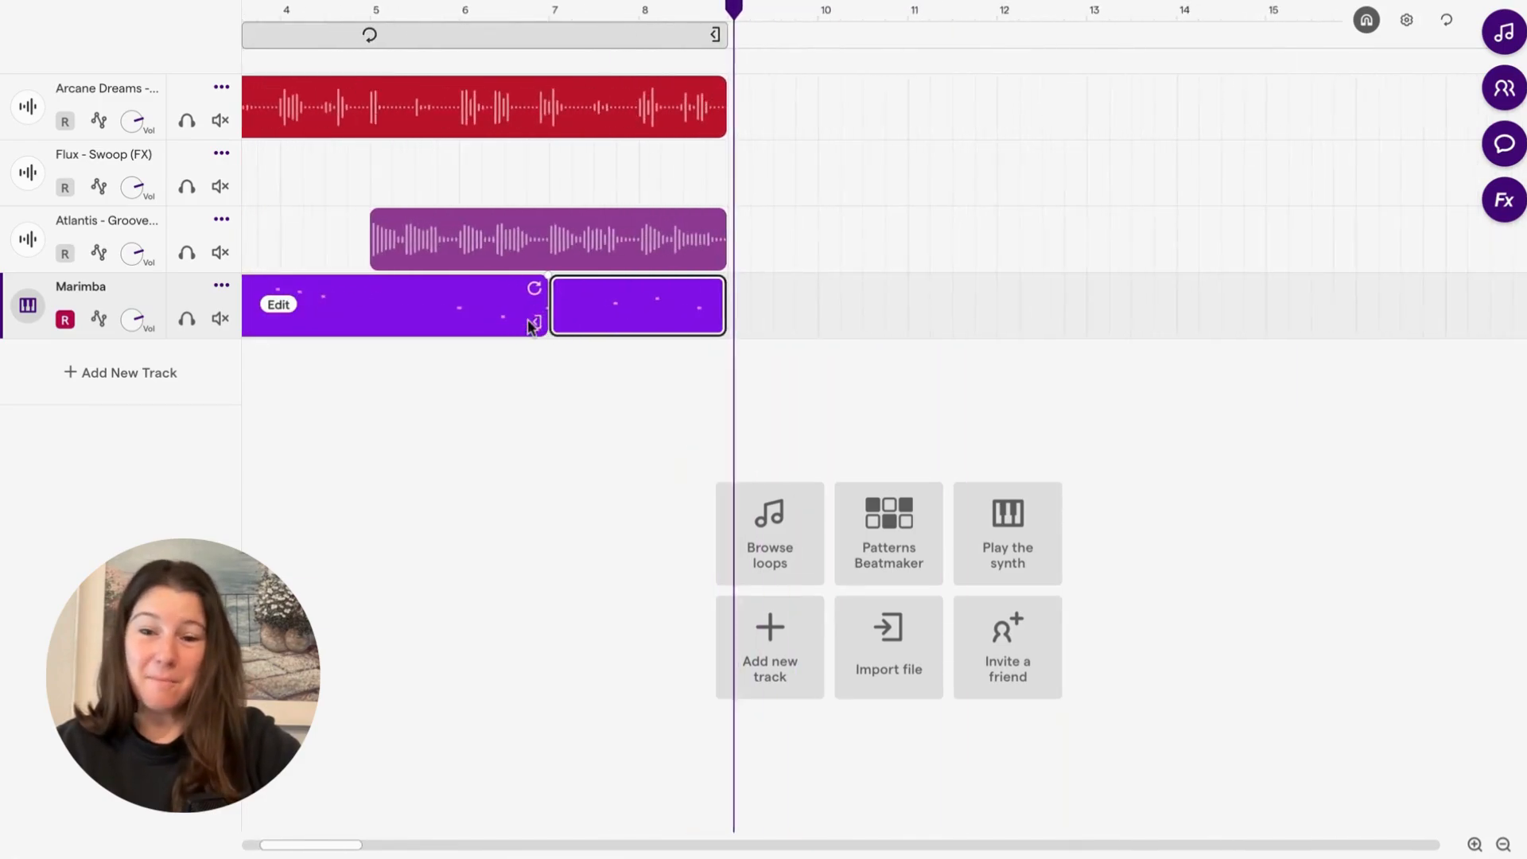
scroll(529, 326, "left", 3)
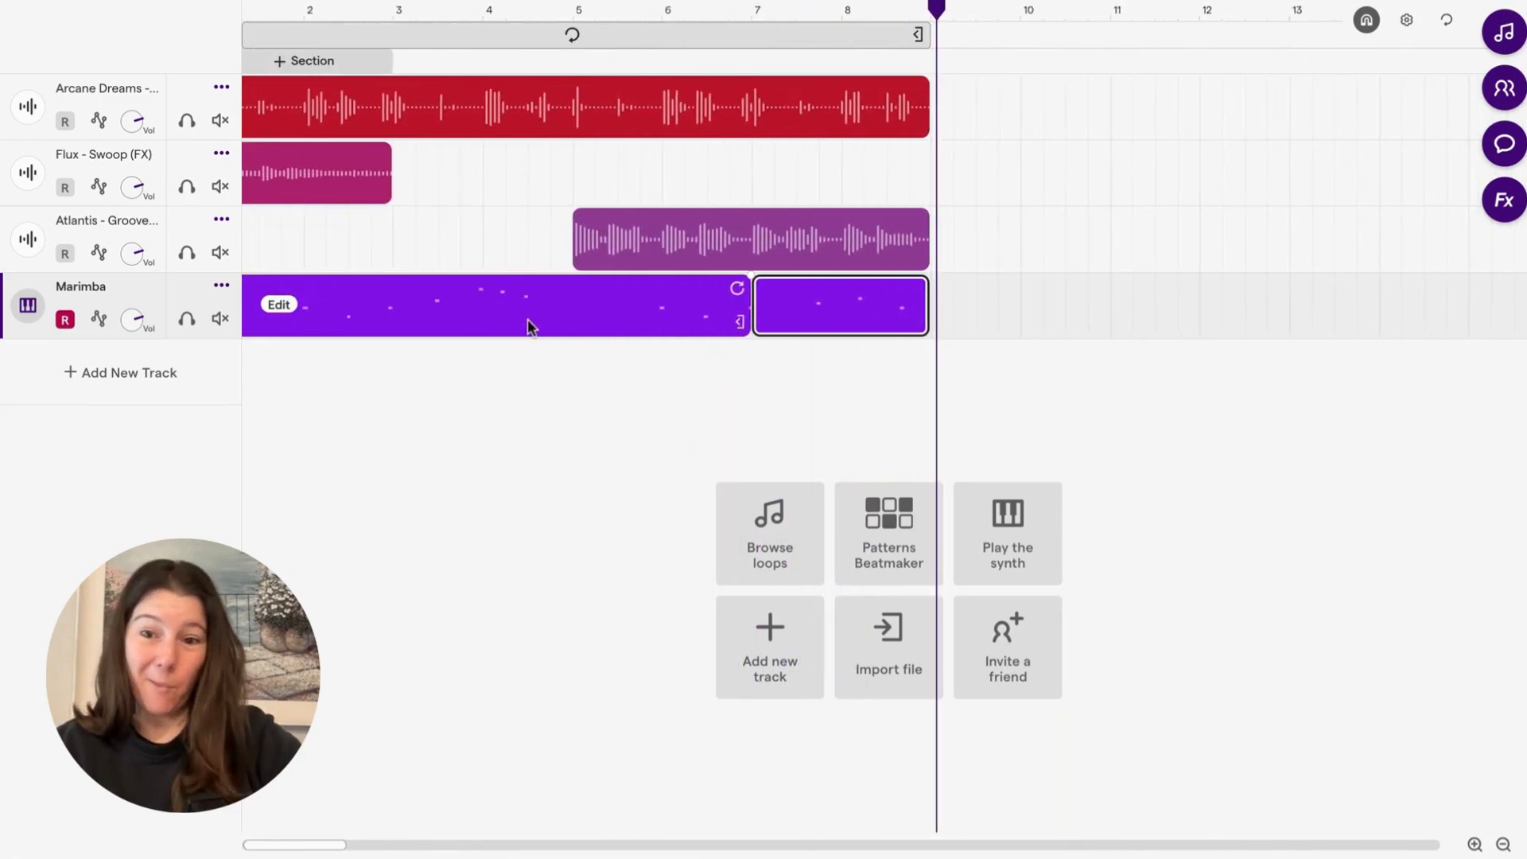
right_click(287, 317)
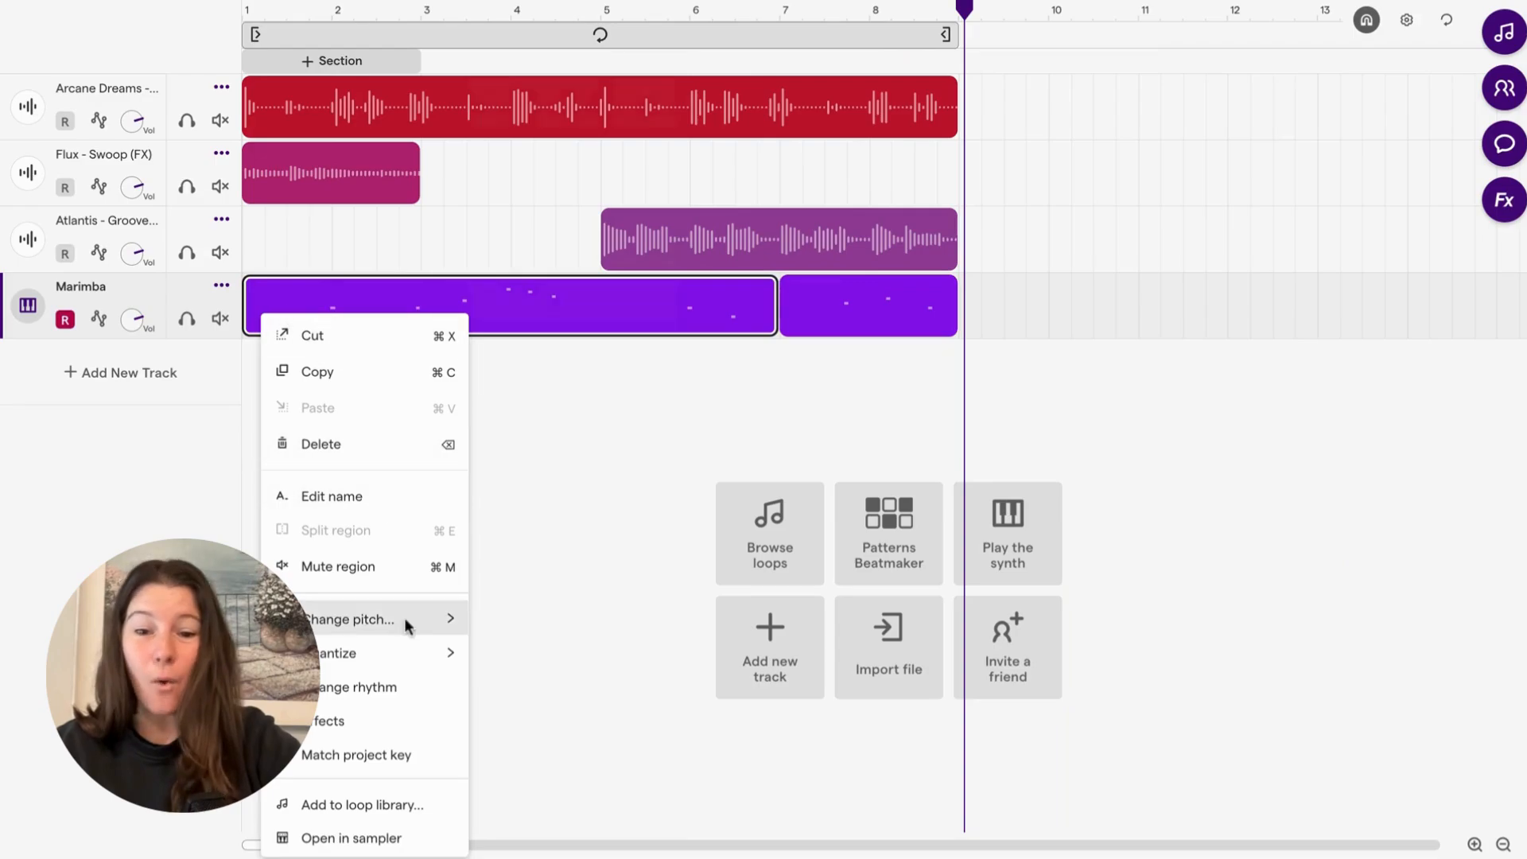
mouse_move(428, 661)
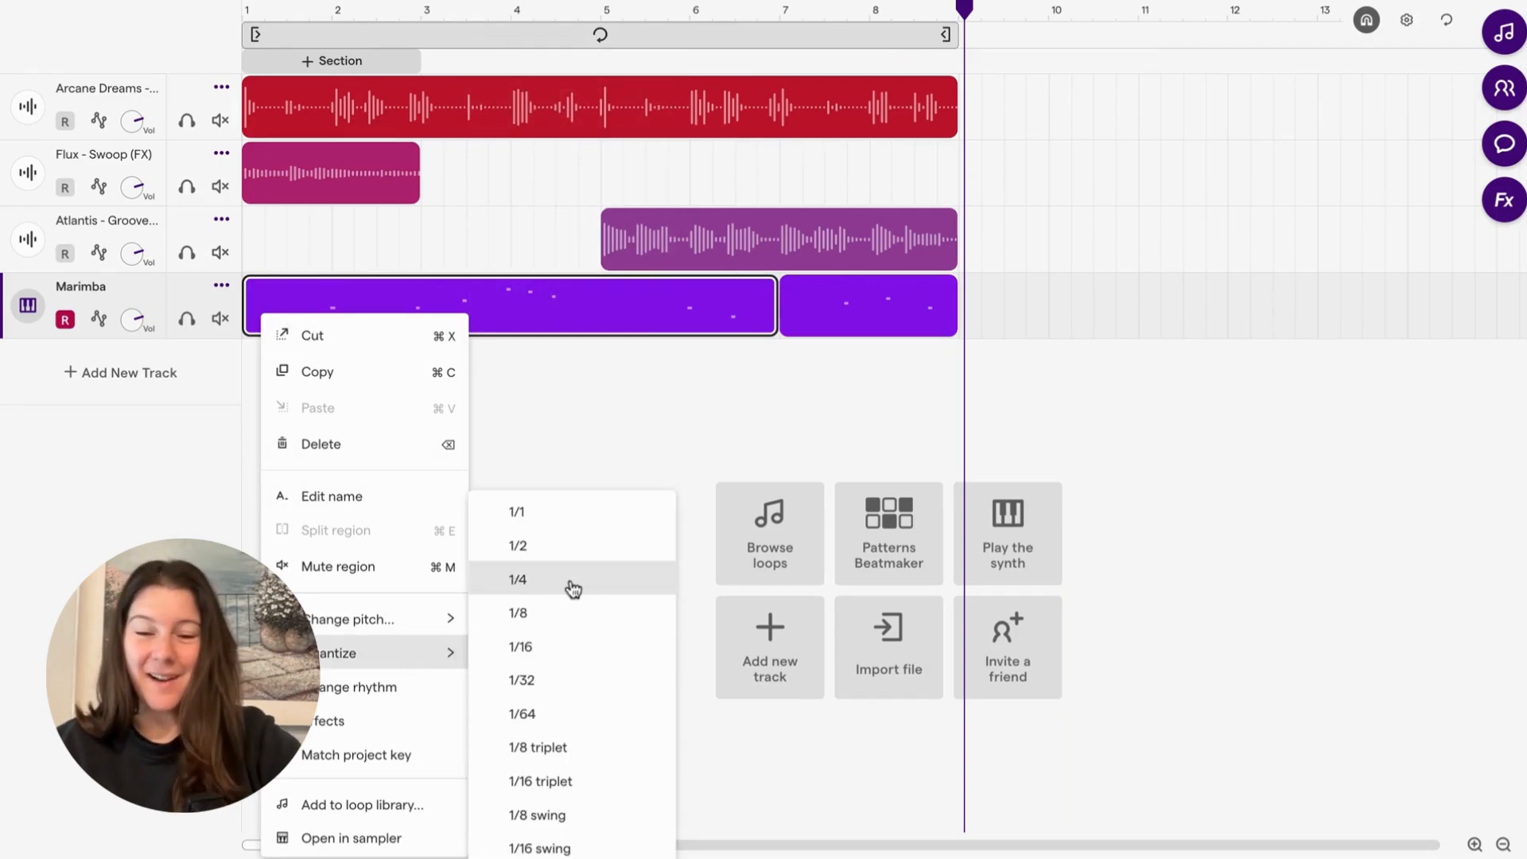
left_click(518, 580)
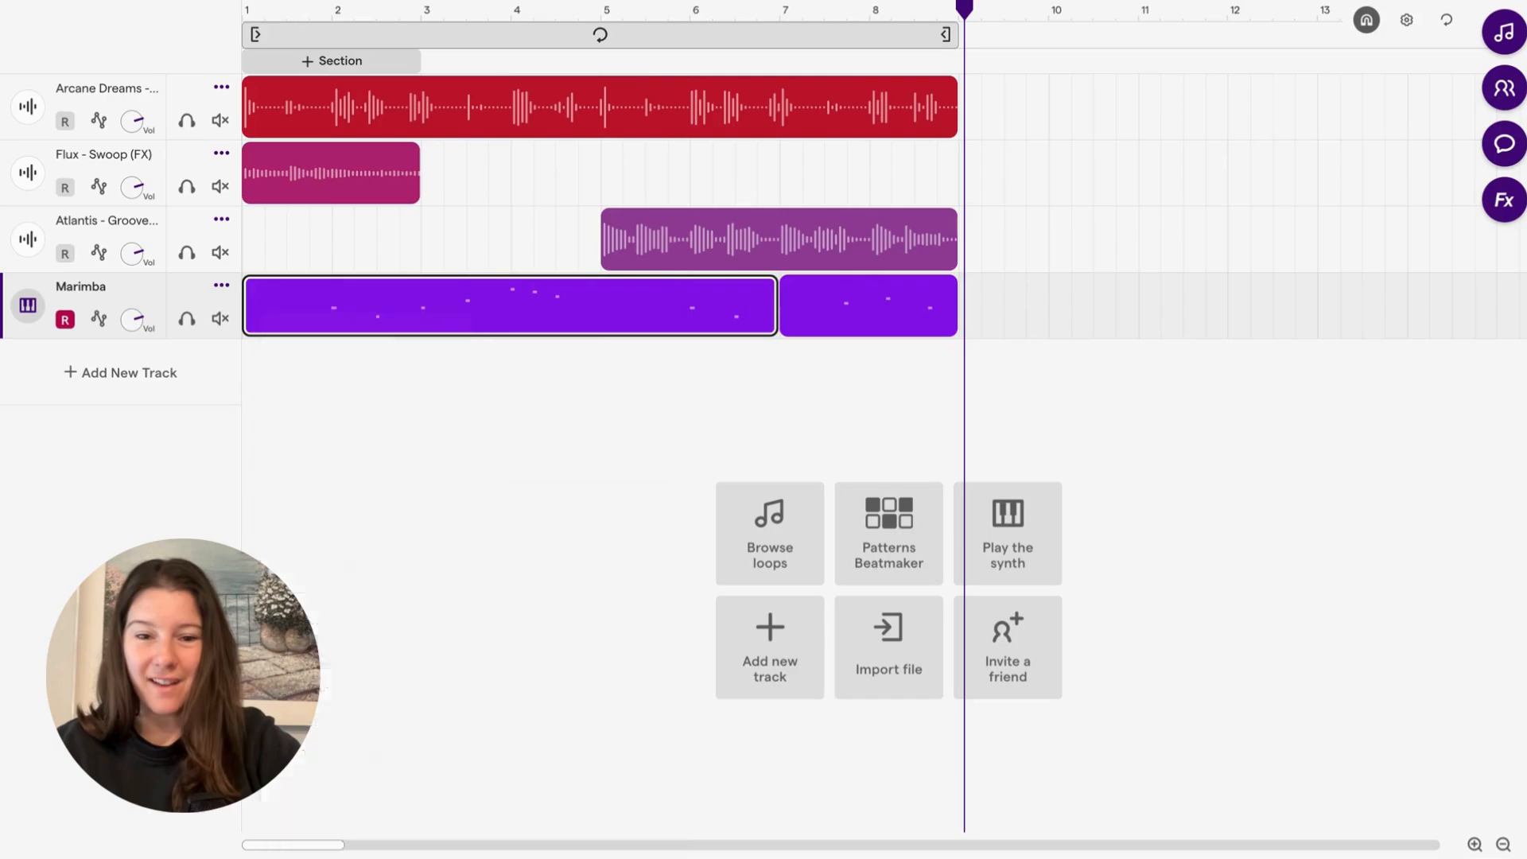
Quantize the second Marimba region, from bar 7 to bar 9, to 1/4 notes.
right_click(817, 313)
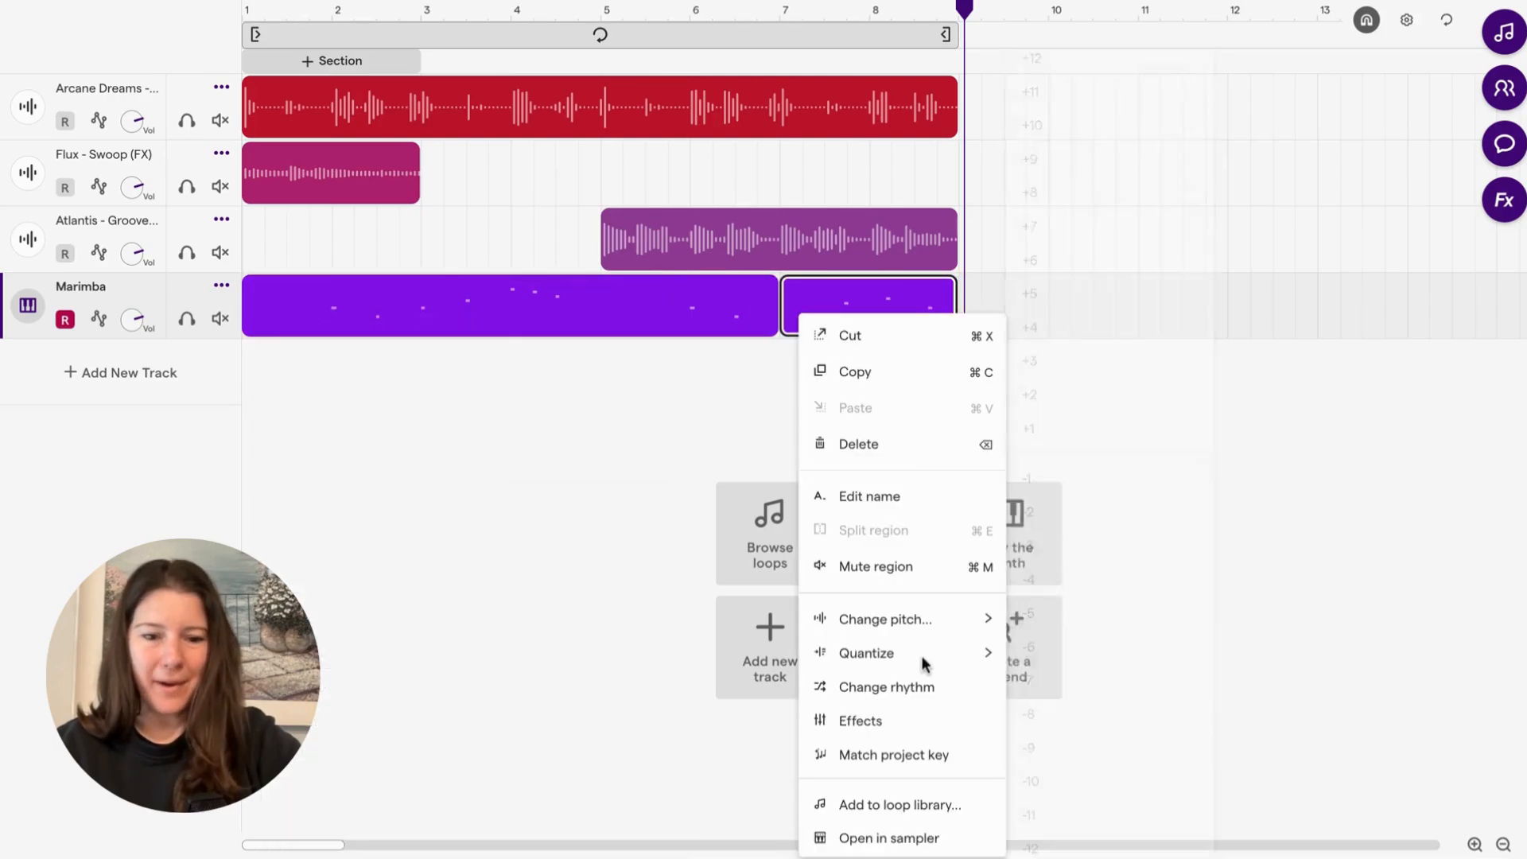
mouse_move(987, 652)
left_click(1074, 580)
Deselect the Marimba region and return the playhead to the start of the song.
left_click(801, 379)
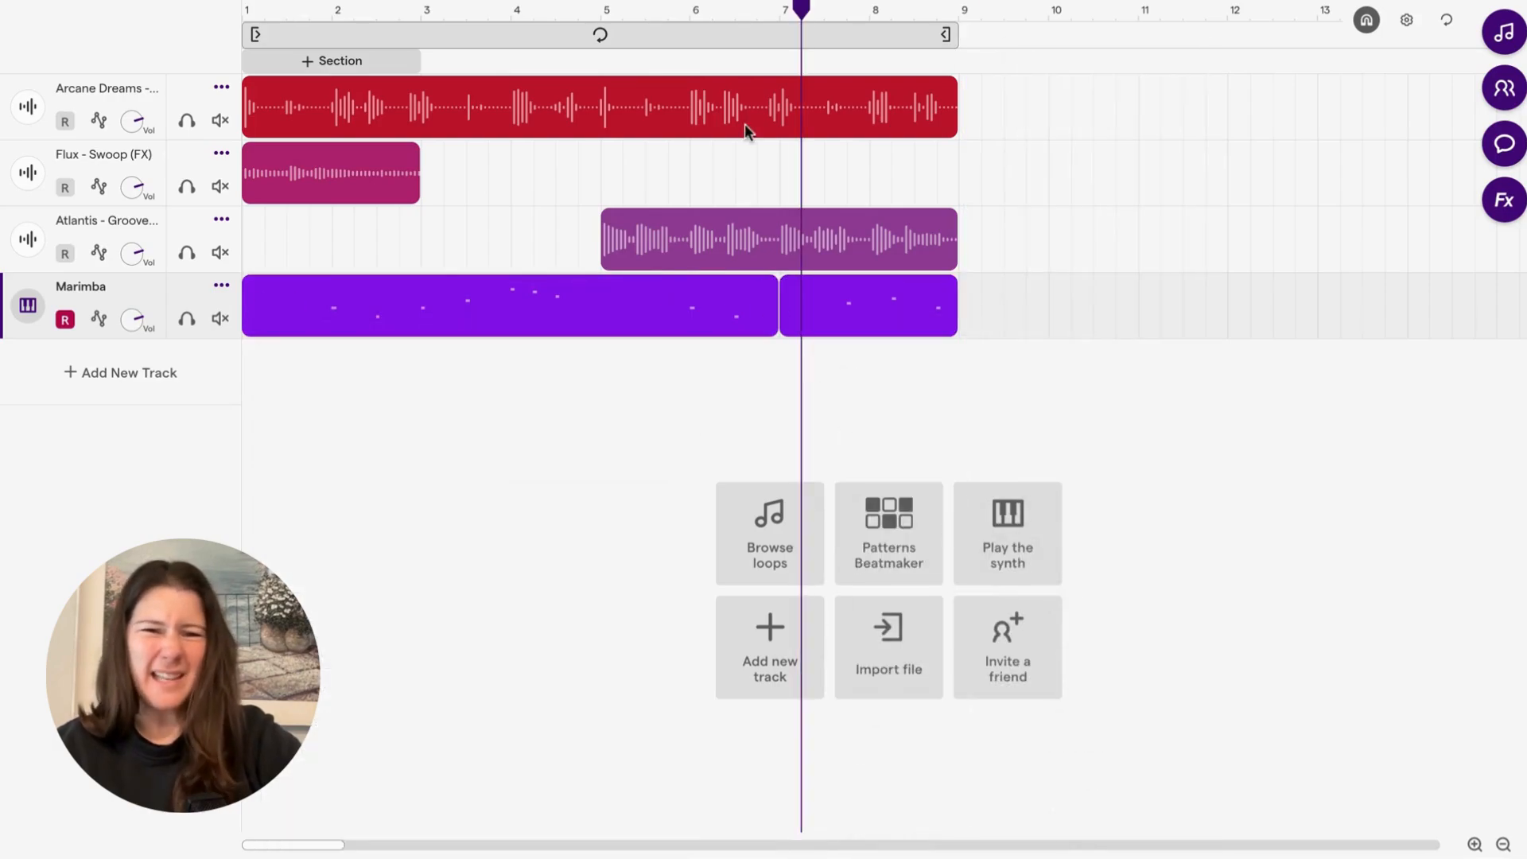
left_click(648, 5)
left_click(243, 6)
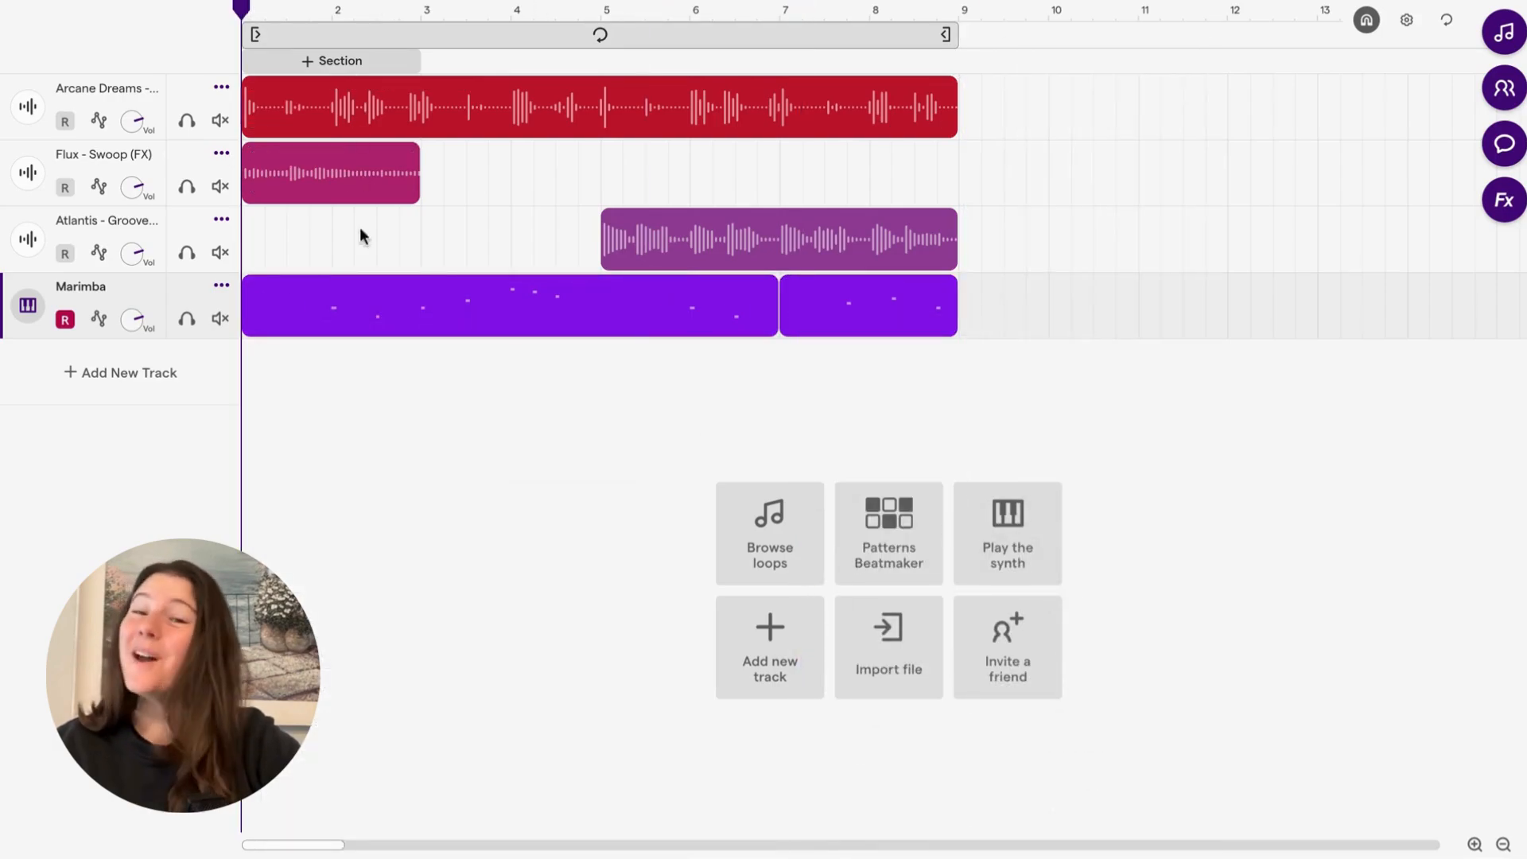